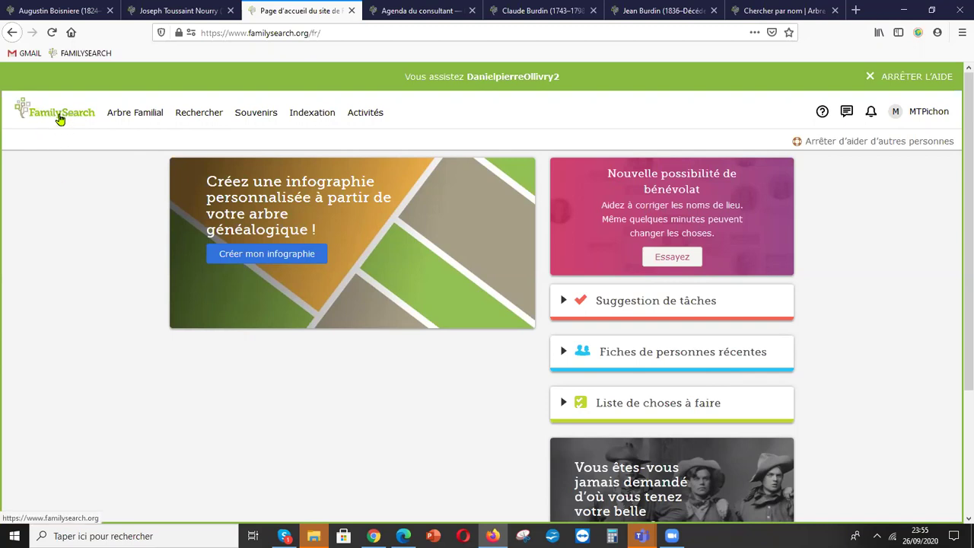
Expand Suggestion de tâches on the home page, restrict it to Documents and review the extended list of people.
{"action": "left_click", "coordinate": [563, 302]}
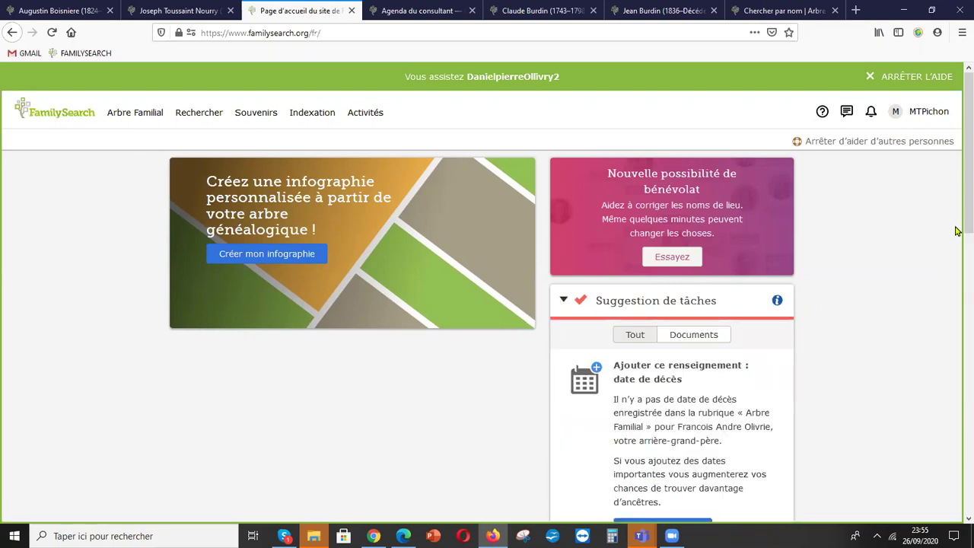
{"action": "scroll", "coordinate": [958, 228], "scroll_direction": "down", "scroll_amount": 3}
{"action": "scroll", "coordinate": [957, 251], "scroll_direction": "up", "scroll_amount": 2}
{"action": "left_click", "coordinate": [690, 262]}
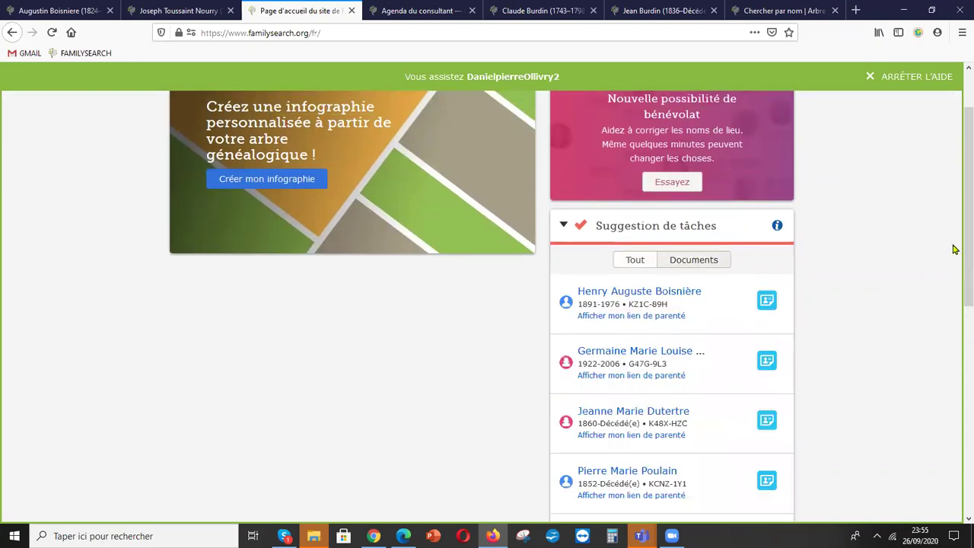
{"action": "scroll", "coordinate": [957, 244], "scroll_direction": "down", "scroll_amount": 2}
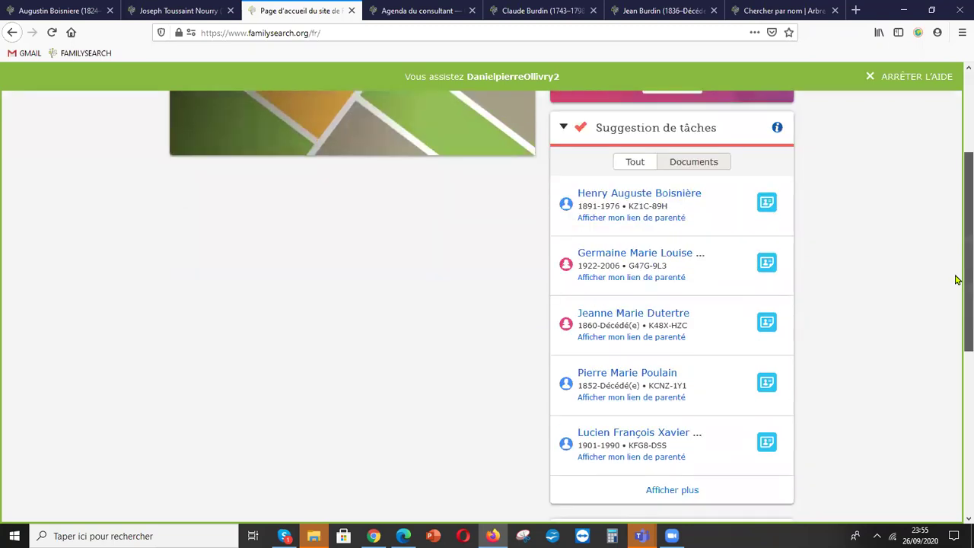
{"action": "scroll", "coordinate": [957, 279], "scroll_direction": "down", "scroll_amount": 1}
{"action": "left_click", "coordinate": [659, 449]}
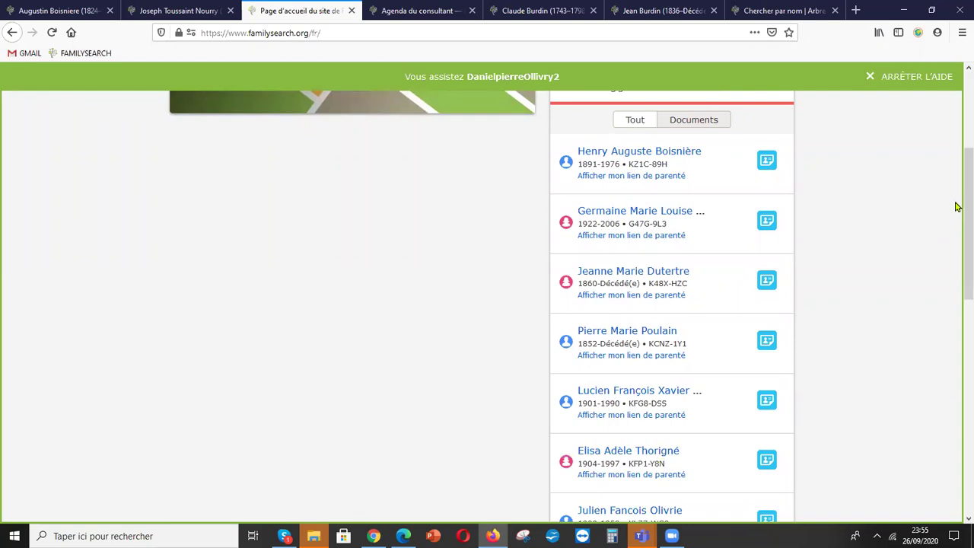
{"action": "scroll", "coordinate": [959, 228], "scroll_direction": "down", "scroll_amount": 4}
{"action": "scroll", "coordinate": [957, 290], "scroll_direction": "down", "scroll_amount": 4}
{"action": "scroll", "coordinate": [957, 261], "scroll_direction": "up", "scroll_amount": 13}
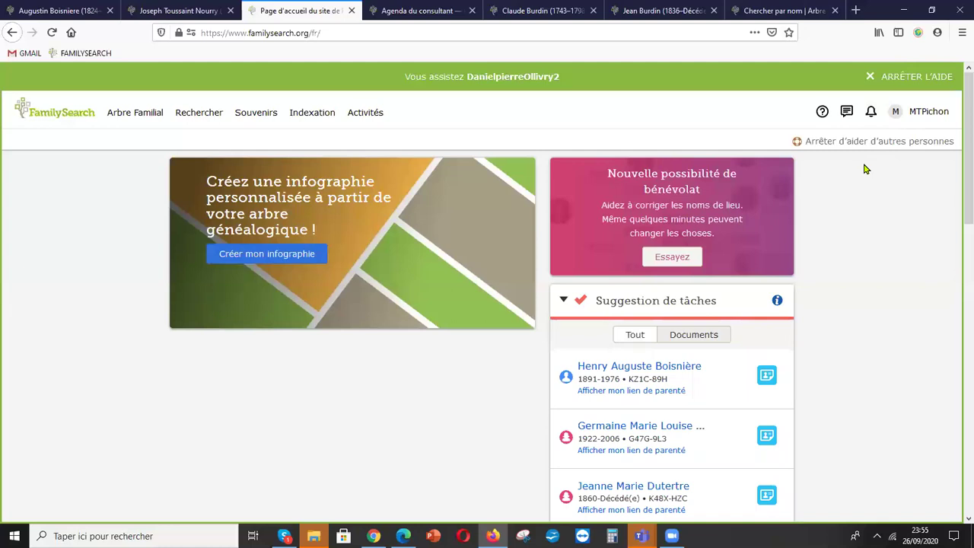
Open the helper resources page (Documents d'aide pour l'assistant) and the planner of the first person under Assistance en cours.
{"action": "left_click", "coordinate": [822, 114]}
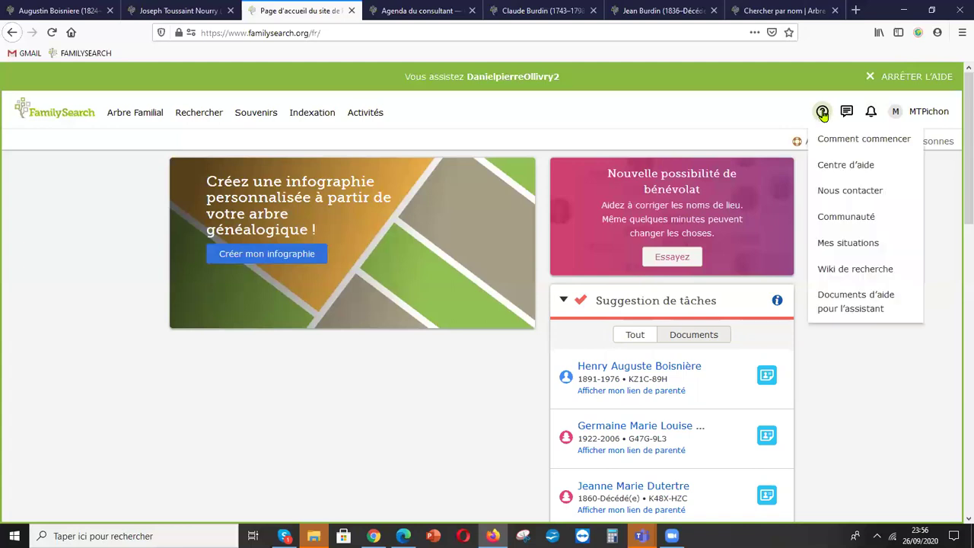
{"action": "left_click", "coordinate": [831, 311]}
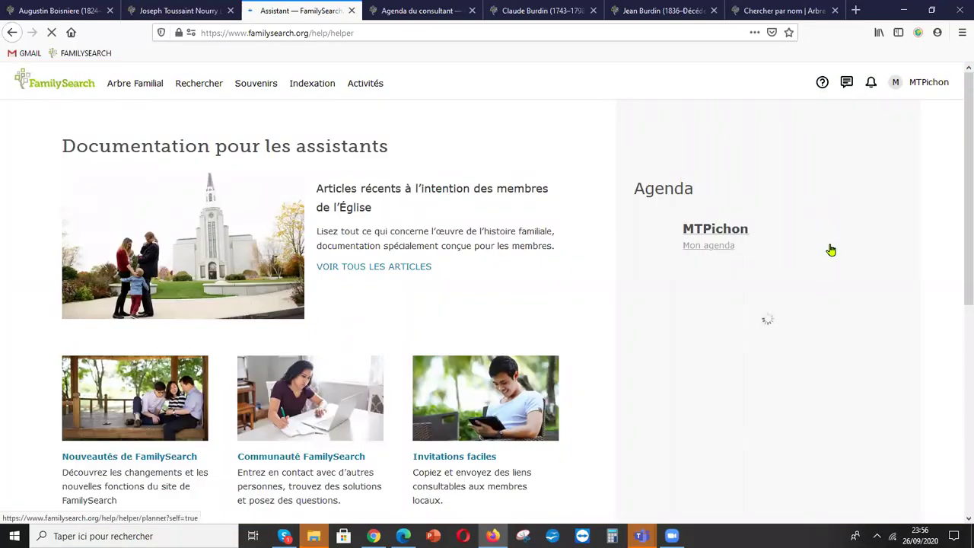
{"action": "scroll", "coordinate": [958, 187], "scroll_direction": "down", "scroll_amount": 2}
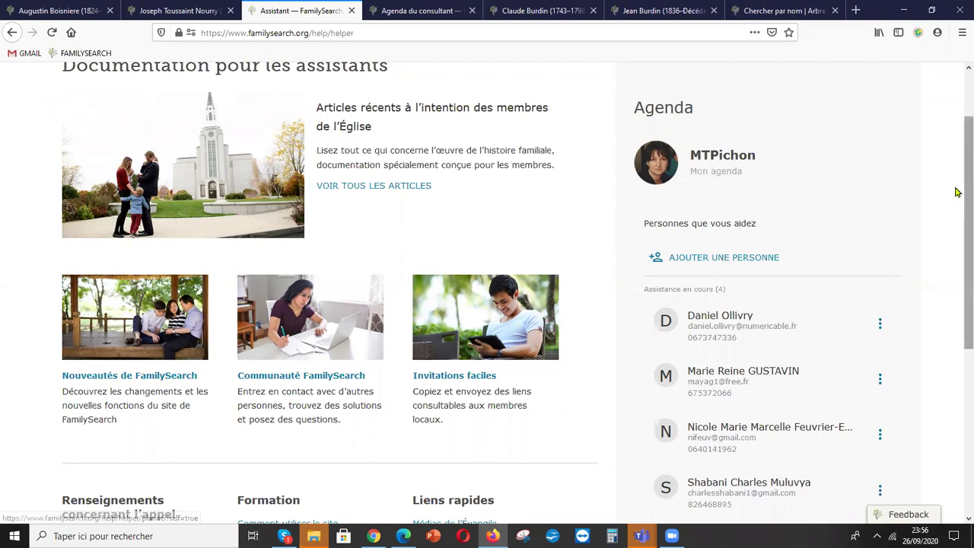
{"action": "scroll", "coordinate": [837, 274], "scroll_direction": "down", "scroll_amount": 1}
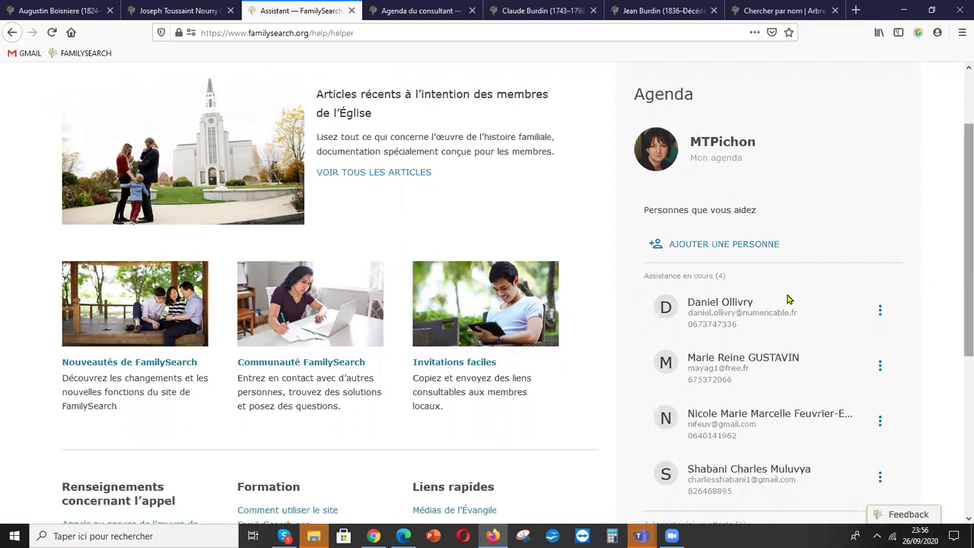
{"action": "left_click", "coordinate": [710, 307]}
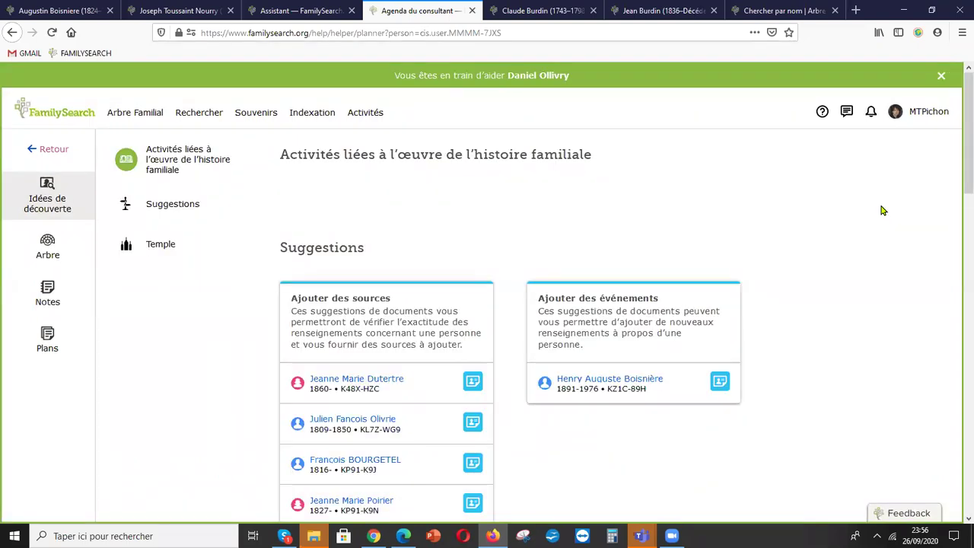
Show the full list of people under Ajouter des sources in the planner's Suggestions and review it.
{"action": "scroll", "coordinate": [958, 176], "scroll_direction": "down", "scroll_amount": 1}
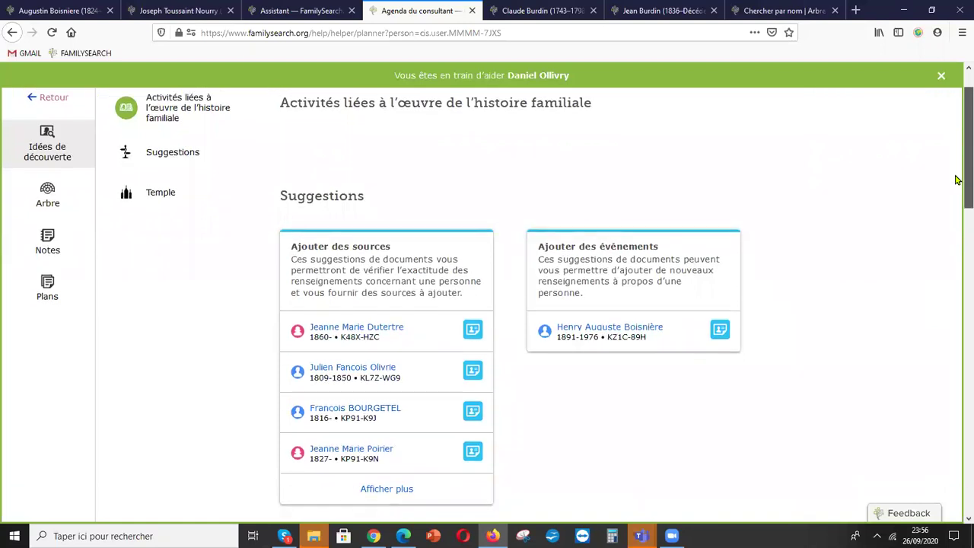
{"action": "scroll", "coordinate": [957, 185], "scroll_direction": "down", "scroll_amount": 1}
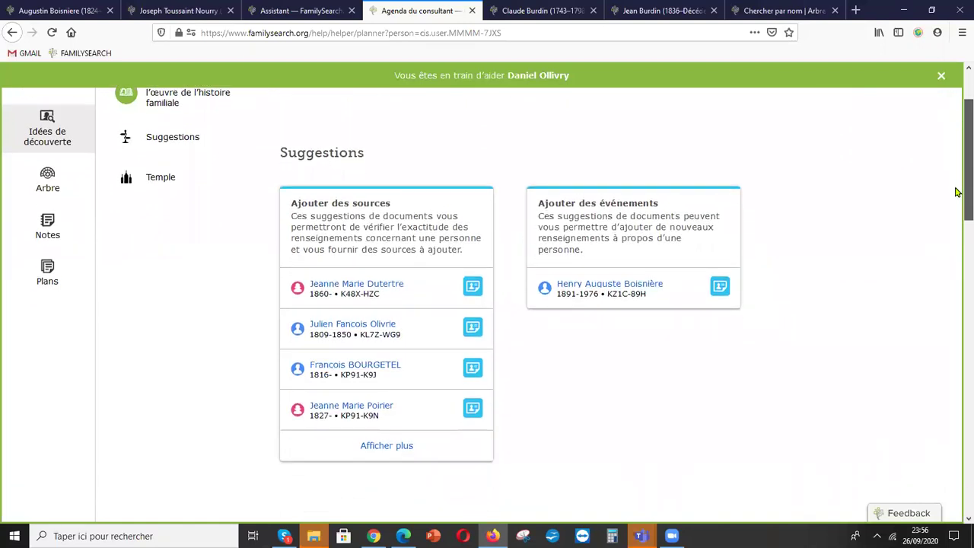
{"action": "scroll", "coordinate": [957, 194], "scroll_direction": "down", "scroll_amount": 1}
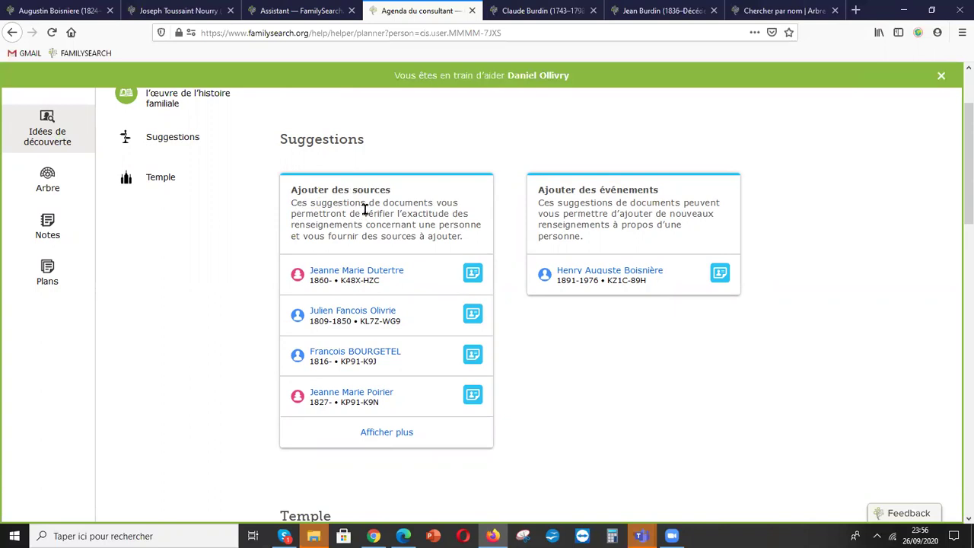
{"action": "left_click", "coordinate": [397, 434]}
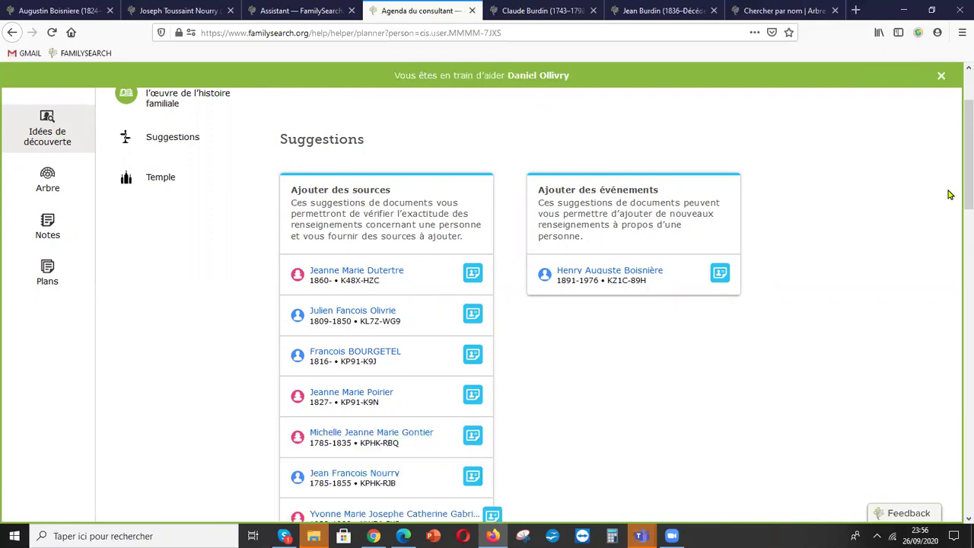
{"action": "scroll", "coordinate": [957, 152], "scroll_direction": "down", "scroll_amount": 3}
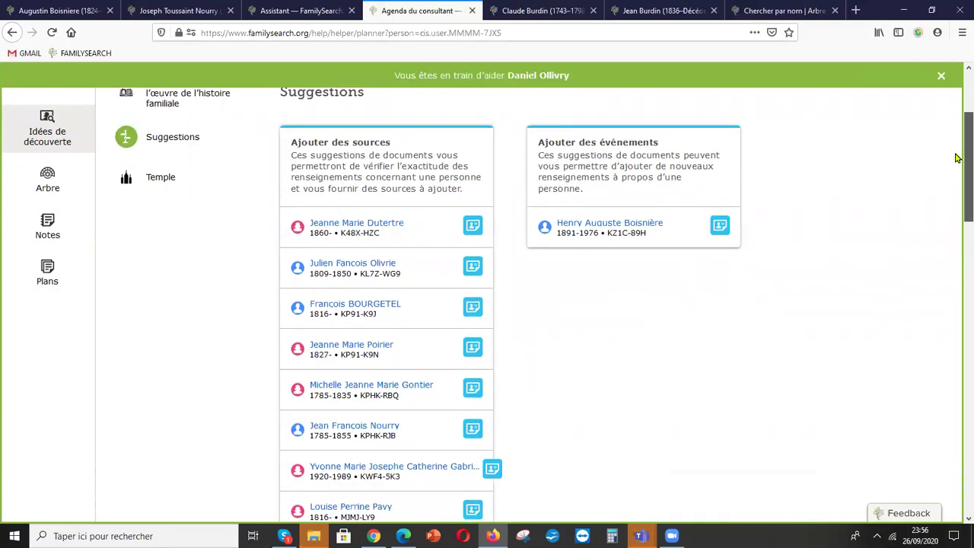
{"action": "scroll", "coordinate": [957, 188], "scroll_direction": "up", "scroll_amount": 3}
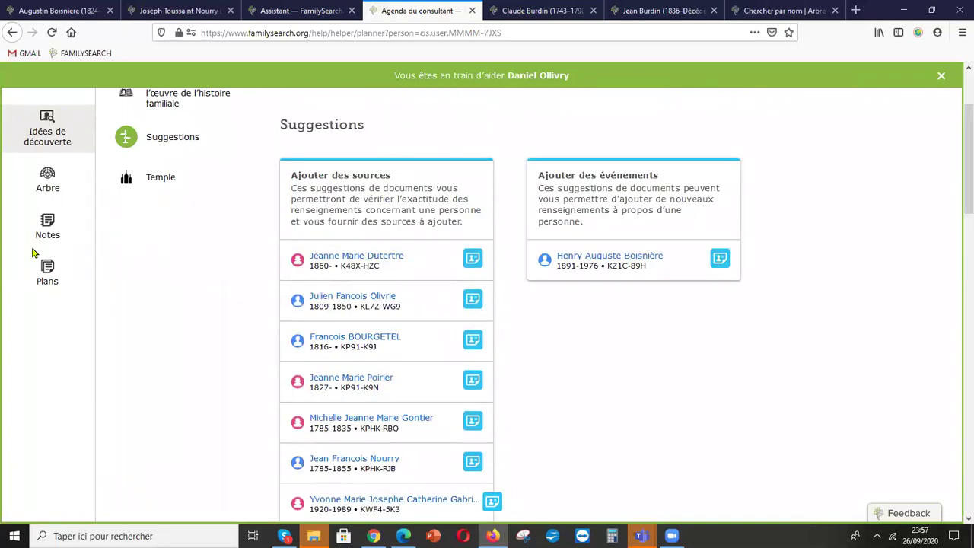
Display the planner's fan chart by Pays de naissance, switch it to Aides à la recherche and examine the ancestors with document suggestions.
{"action": "left_click", "coordinate": [47, 177]}
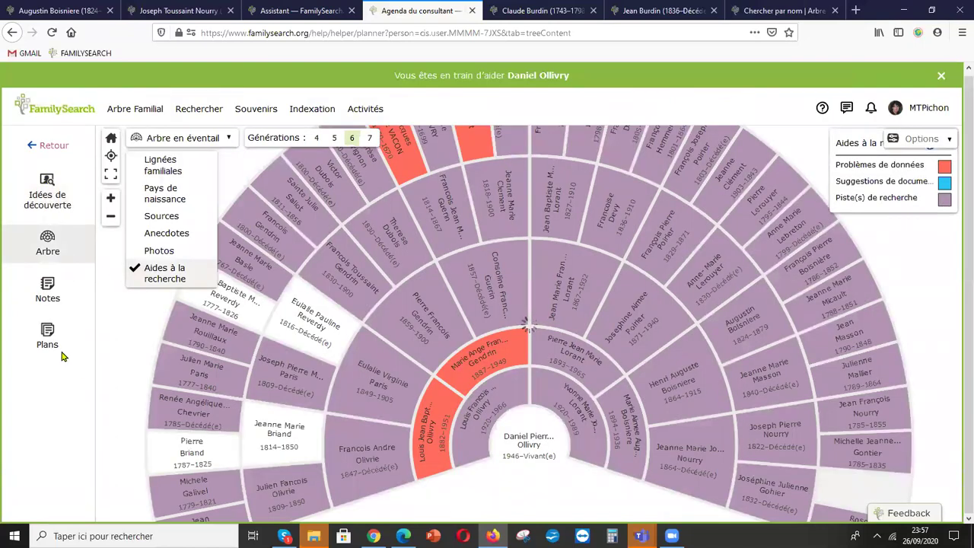
{"action": "left_click", "coordinate": [152, 195]}
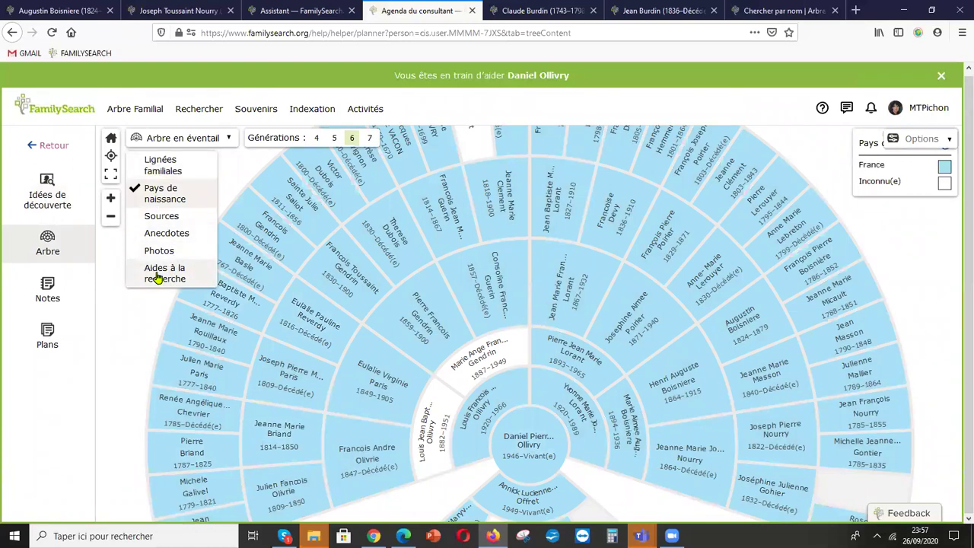
{"action": "left_click", "coordinate": [157, 277]}
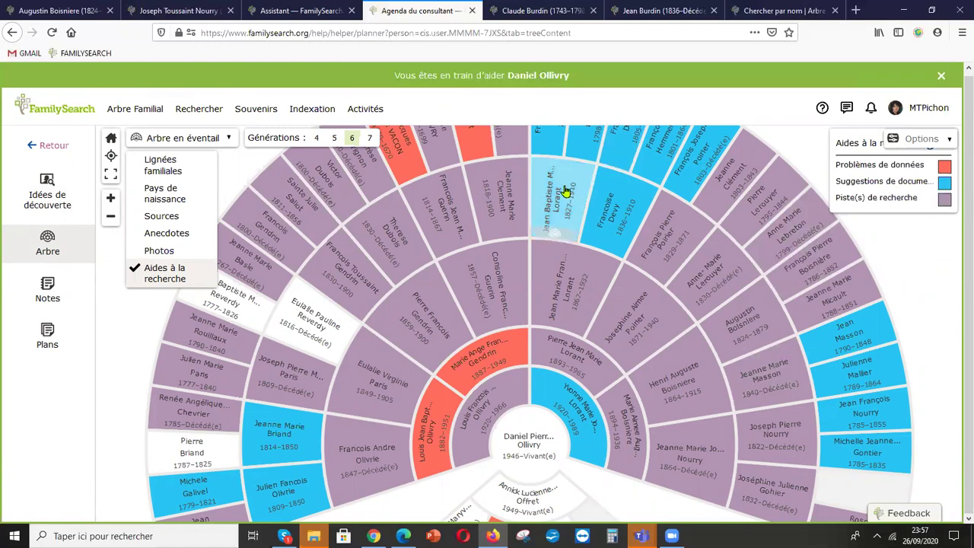
{"action": "left_click_drag", "start_coordinate": [561, 193], "coordinate": [564, 219]}
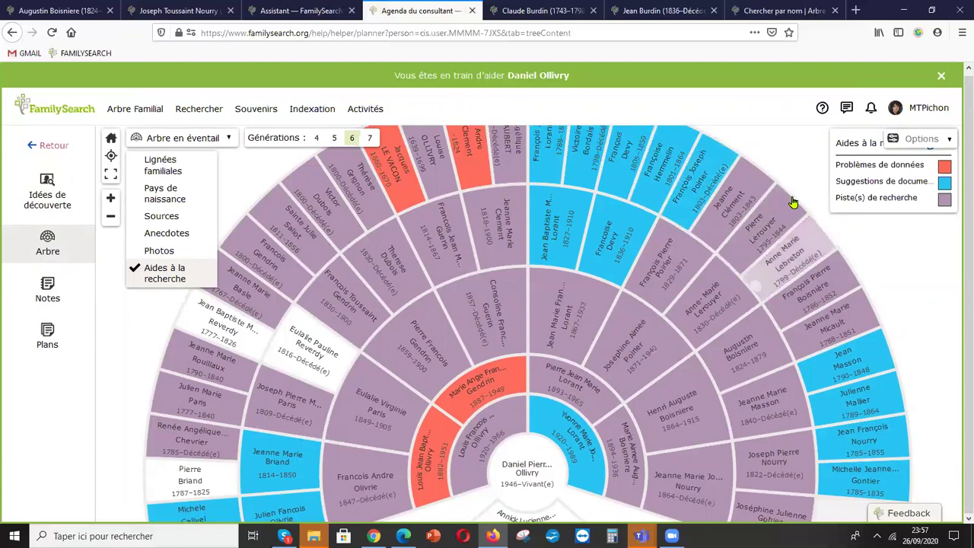
Switch to the landscape tree of the man born in 1836, open his person page and examine Aide à la recherche.
{"action": "left_click", "coordinate": [529, 10]}
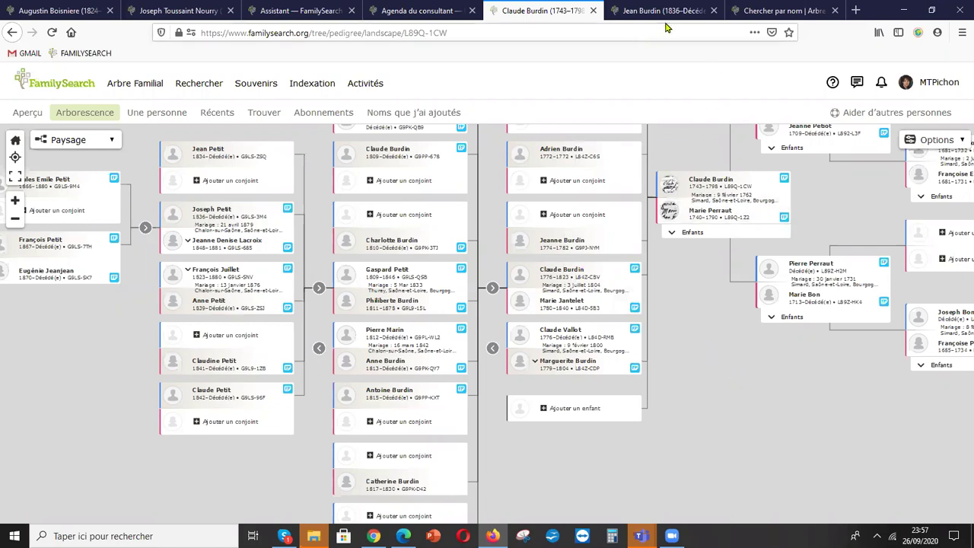
{"action": "left_click", "coordinate": [639, 11]}
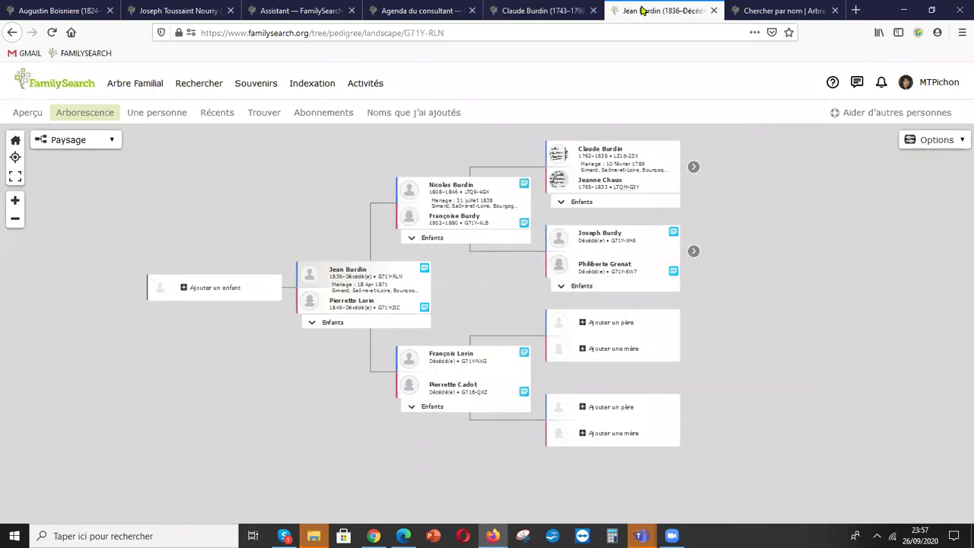
{"action": "left_click", "coordinate": [347, 273]}
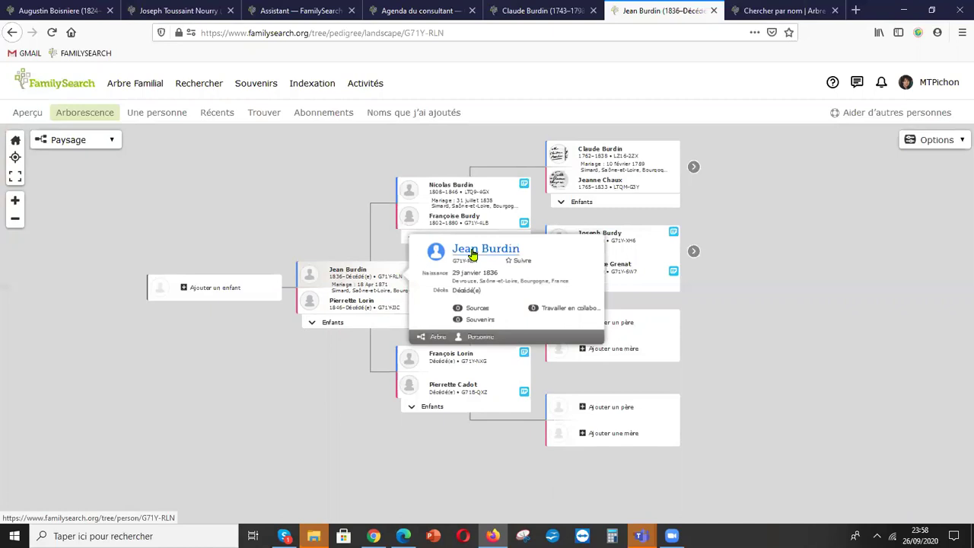
{"action": "left_click", "coordinate": [472, 251]}
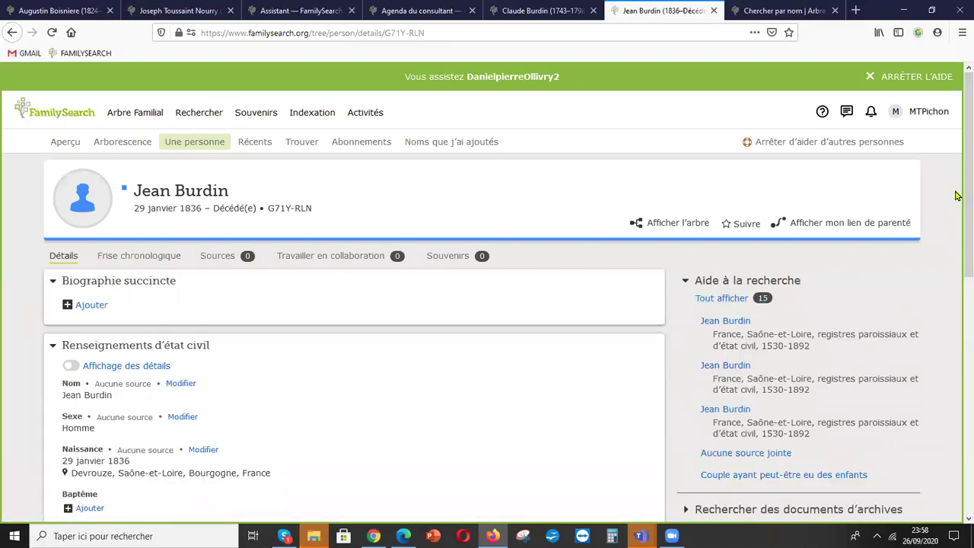
{"action": "scroll", "coordinate": [958, 169], "scroll_direction": "down", "scroll_amount": 2}
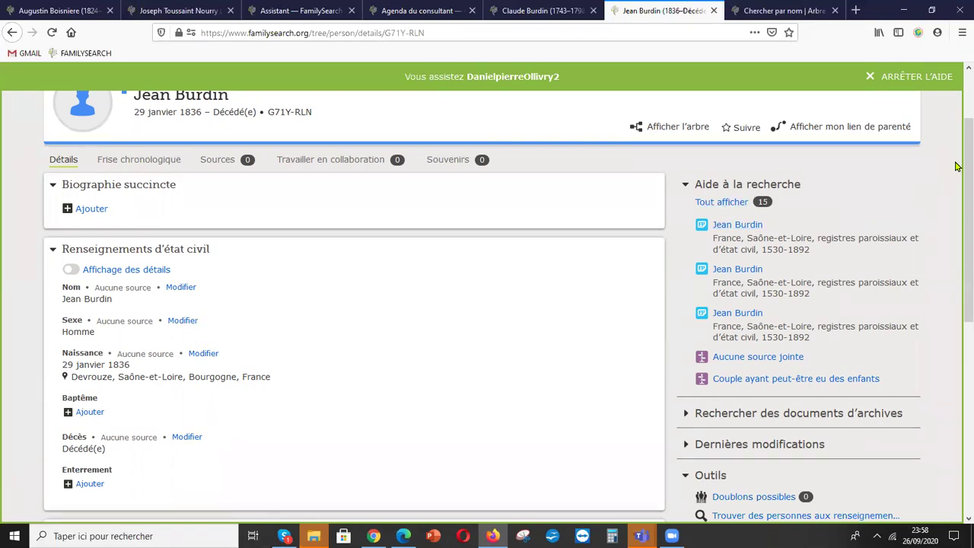
{"action": "left_click_drag", "start_coordinate": [956, 161], "coordinate": [958, 163]}
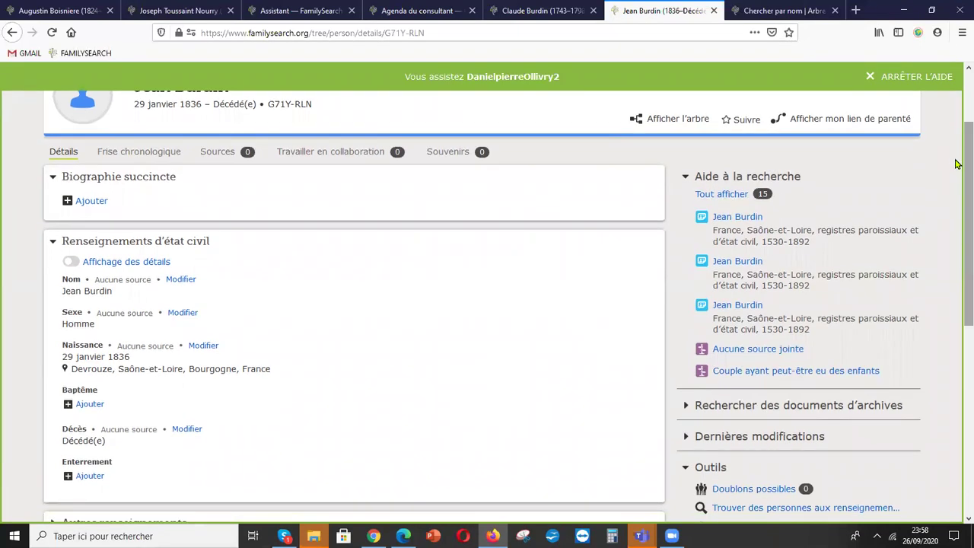
Display all the research helps for this ancestor and look through the document suggestions.
{"action": "left_click", "coordinate": [726, 196]}
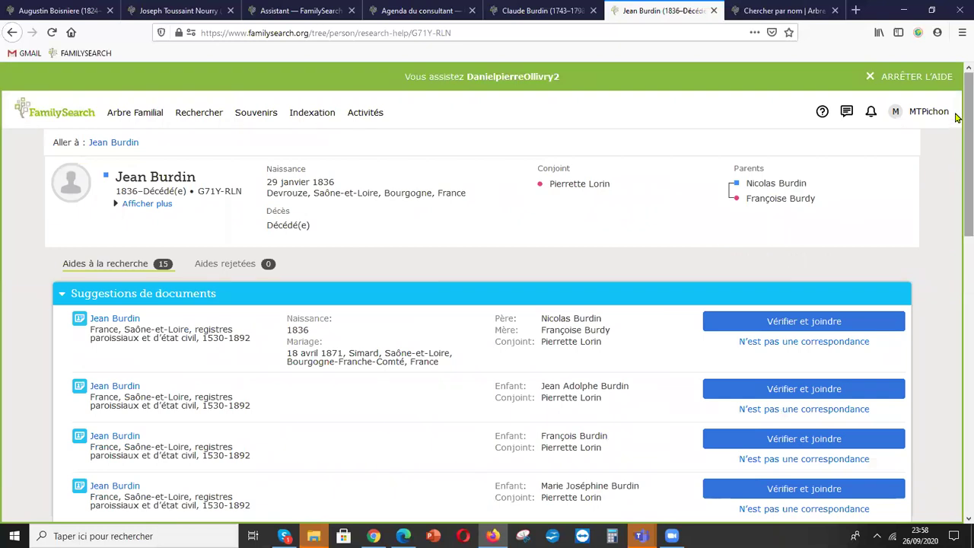
{"action": "scroll", "coordinate": [958, 137], "scroll_direction": "down", "scroll_amount": 3}
{"action": "left_click_drag", "start_coordinate": [958, 169], "coordinate": [957, 98]}
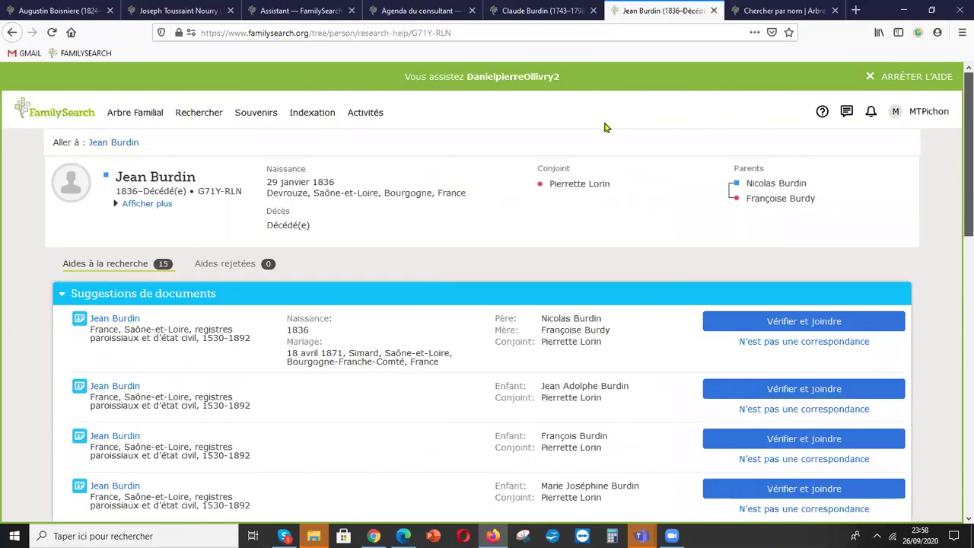
Return to the ancestor's person page and review the document suggestions along his Frise chronologique.
{"action": "left_click", "coordinate": [107, 145]}
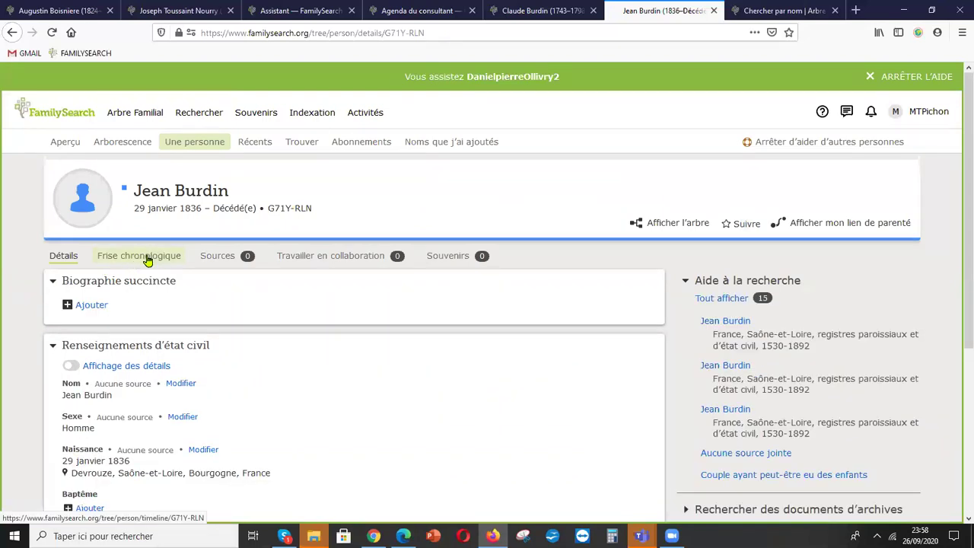
{"action": "left_click", "coordinate": [151, 260]}
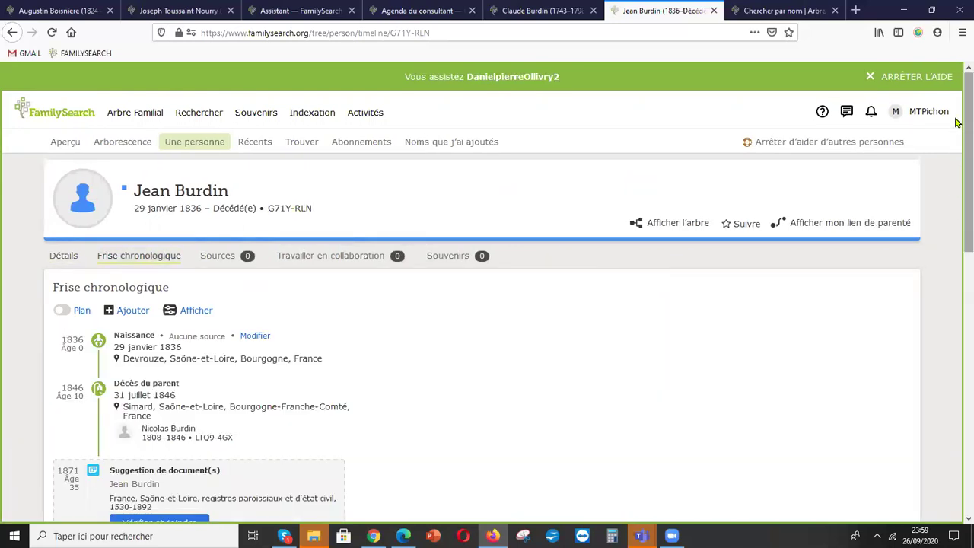
{"action": "left_click_drag", "start_coordinate": [958, 125], "coordinate": [958, 371]}
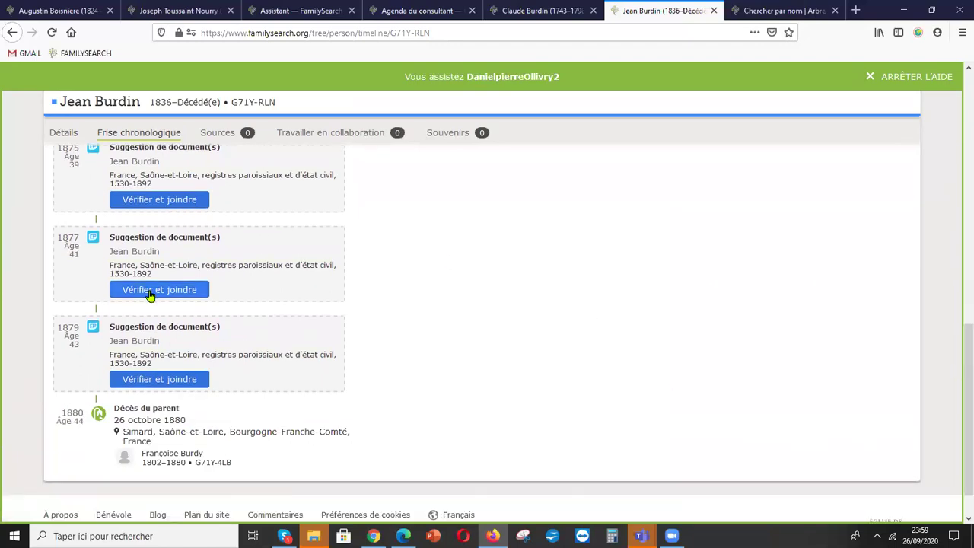
{"action": "left_click_drag", "start_coordinate": [965, 452], "coordinate": [965, 216]}
Go back to the ancestor's Détails and reopen the complete list of his research helps.
{"action": "left_click", "coordinate": [64, 259]}
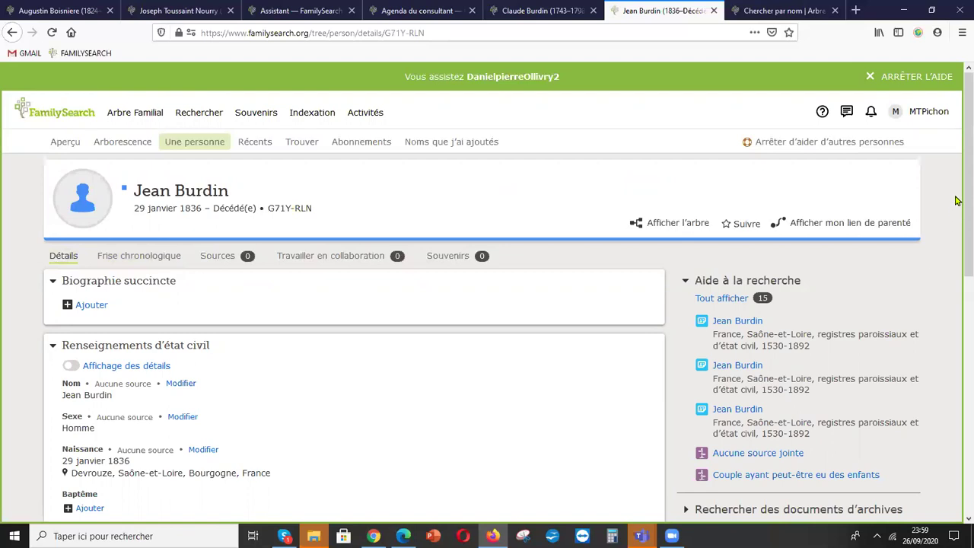
{"action": "scroll", "coordinate": [958, 233], "scroll_direction": "down", "scroll_amount": 2}
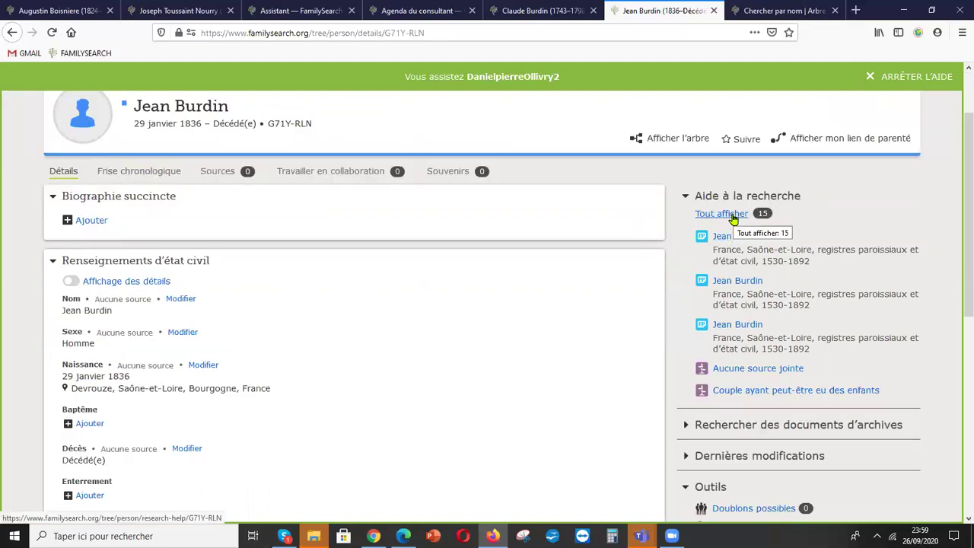
{"action": "left_click_drag", "start_coordinate": [957, 186], "coordinate": [759, 216]}
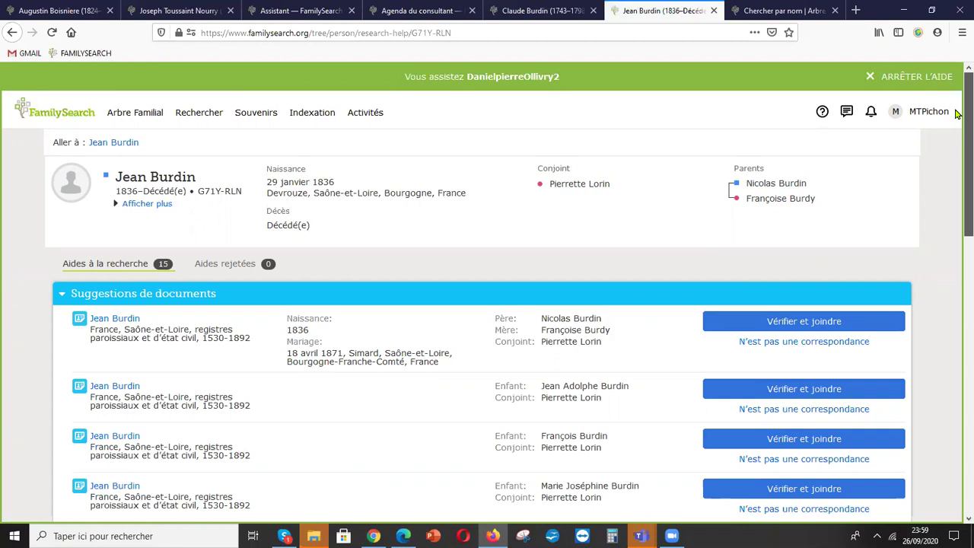
{"action": "scroll", "coordinate": [956, 112], "scroll_direction": "down", "scroll_amount": 1}
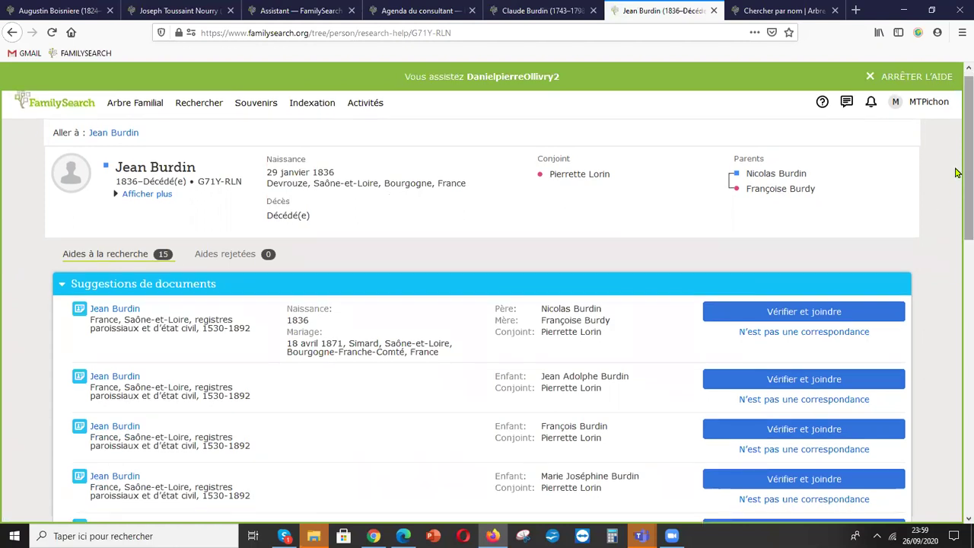
Review the first document suggestion, the 1871 marriage record in Simard, and detach its principal person from the wrongly linked tree profile.
{"action": "mouse_move", "coordinate": [957, 161]}
{"action": "left_mouse_down"}
{"action": "mouse_move", "coordinate": [956, 372]}
{"action": "mouse_move", "coordinate": [948, 155]}
{"action": "left_mouse_up"}
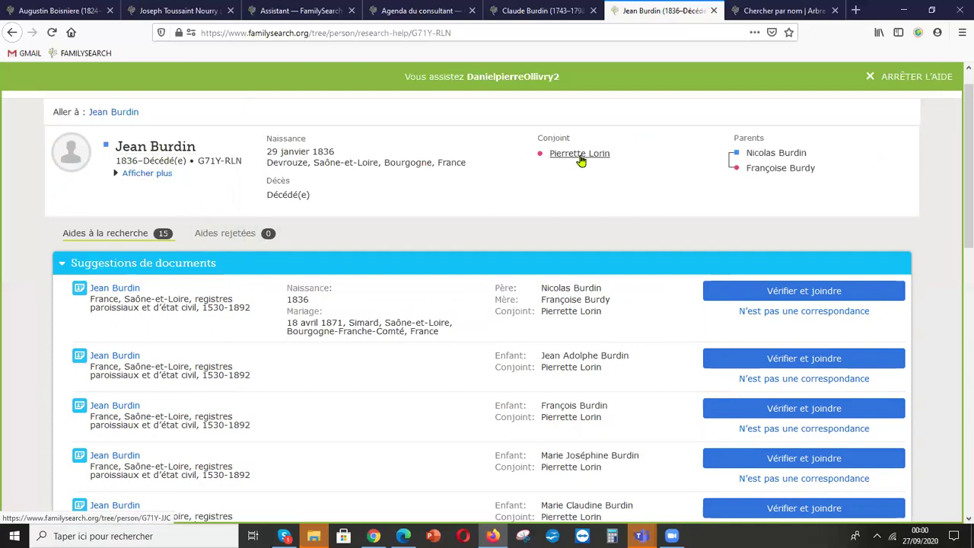
{"action": "left_click", "coordinate": [803, 294]}
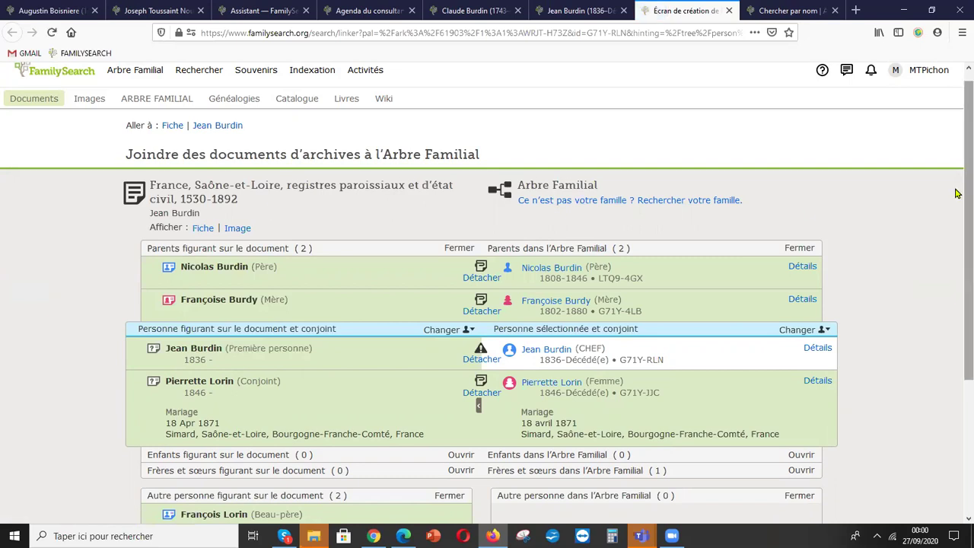
{"action": "left_click_drag", "start_coordinate": [957, 180], "coordinate": [959, 239]}
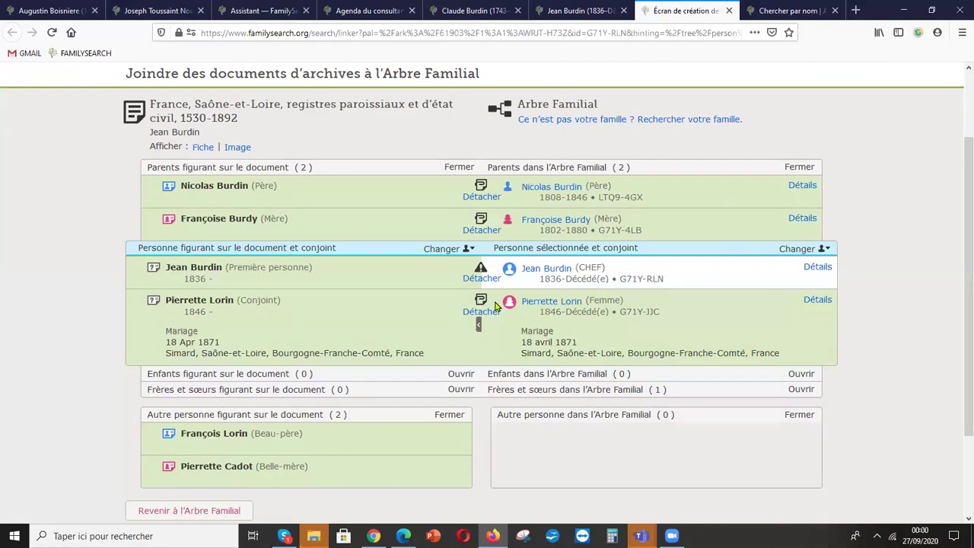
{"action": "mouse_move", "coordinate": [481, 278]}
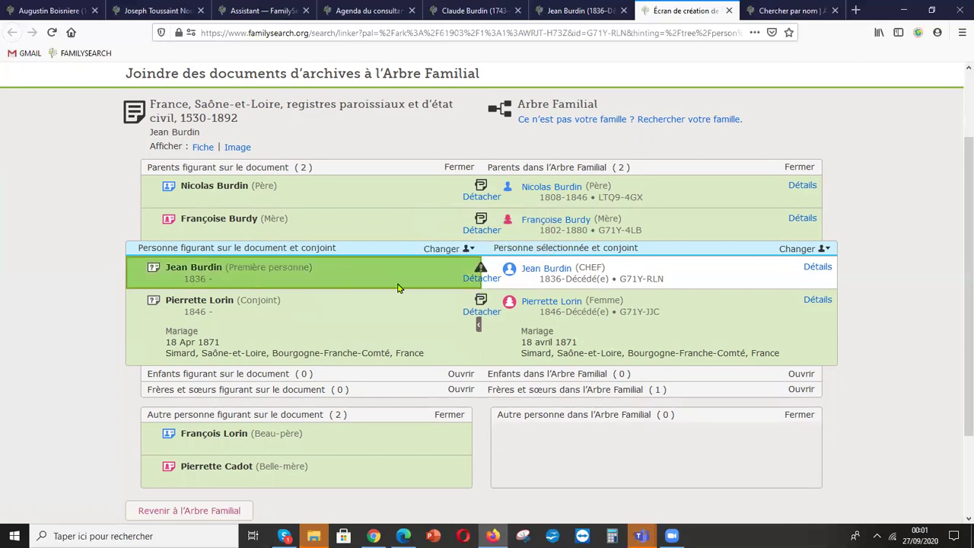
{"action": "left_click", "coordinate": [481, 279]}
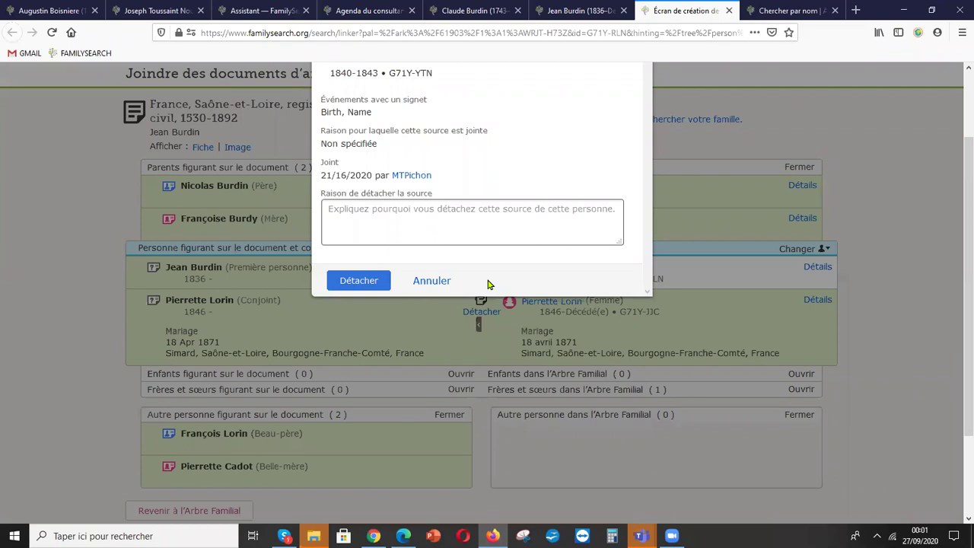
{"action": "left_click", "coordinate": [361, 281]}
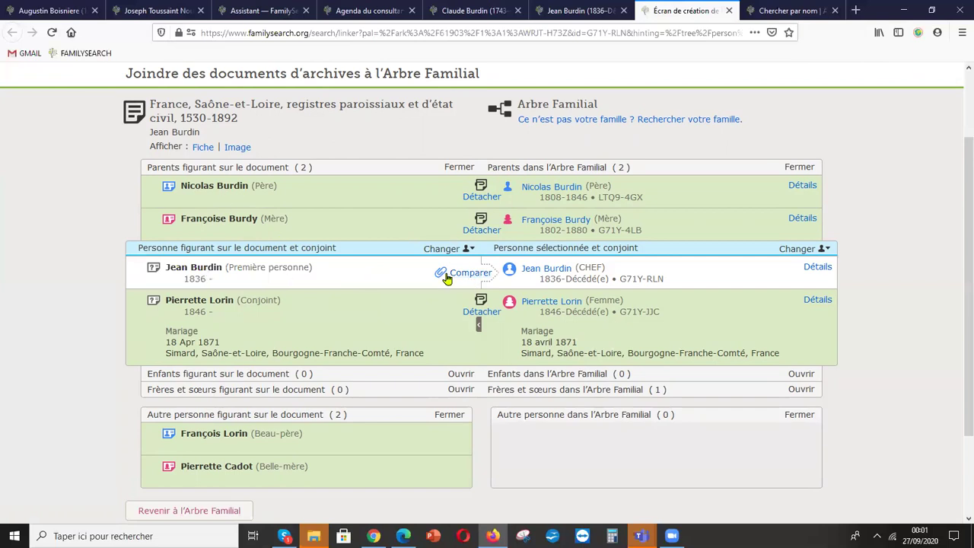
Compare the record's principal person with the ancestor born in 1836, attach the source to him and close the attachment page.
{"action": "left_click", "coordinate": [472, 273]}
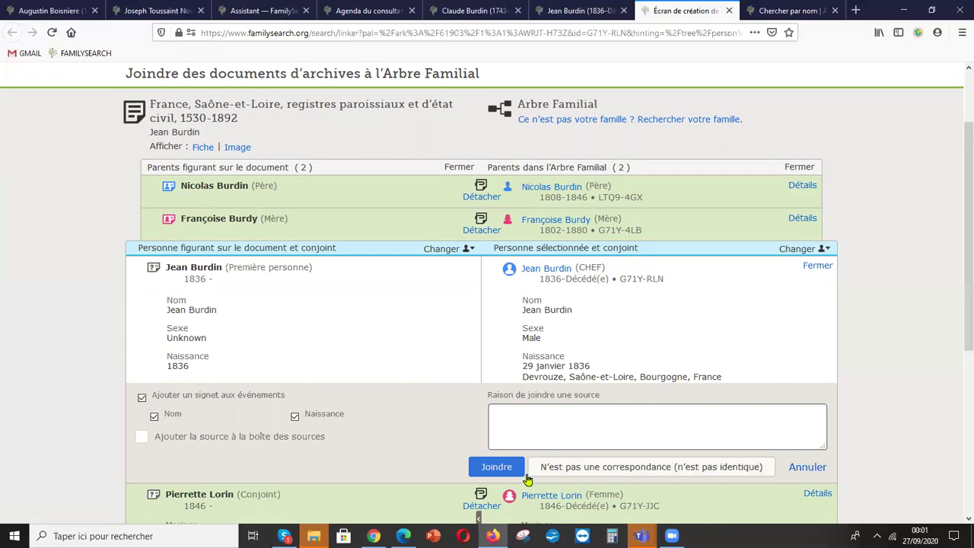
{"action": "left_click", "coordinate": [495, 470]}
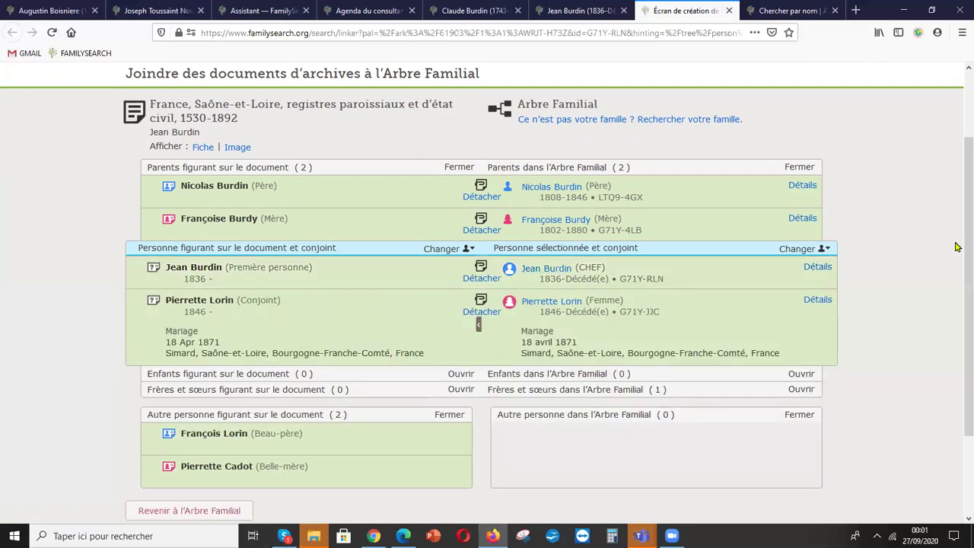
{"action": "scroll", "coordinate": [957, 228], "scroll_direction": "up", "scroll_amount": 2}
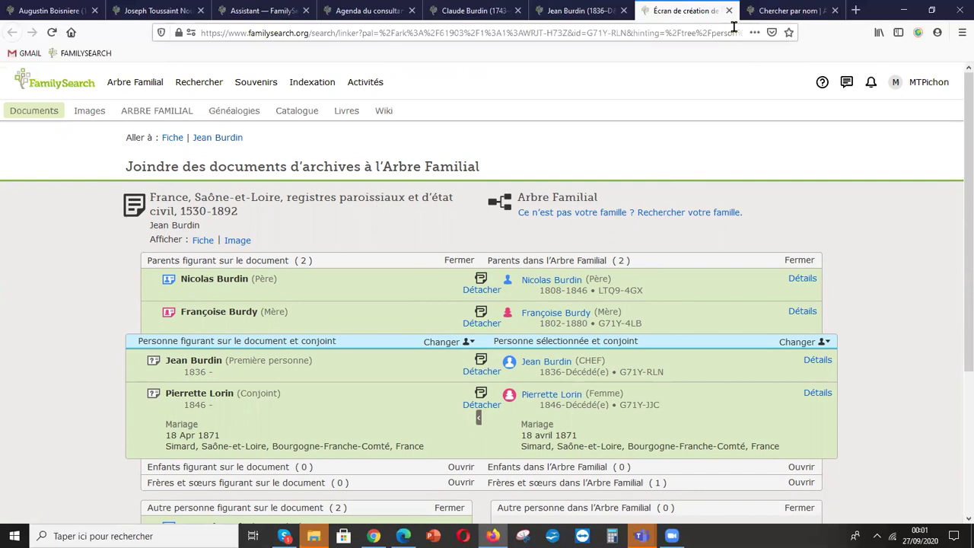
{"action": "left_click", "coordinate": [728, 12]}
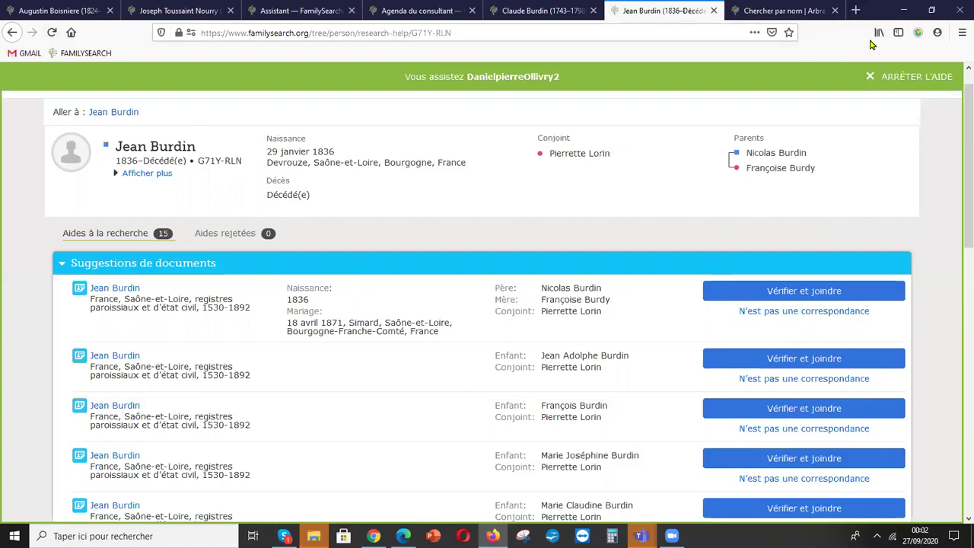
Refresh the ancestor's research helps and look through the remaining document suggestions.
{"action": "left_click", "coordinate": [51, 33]}
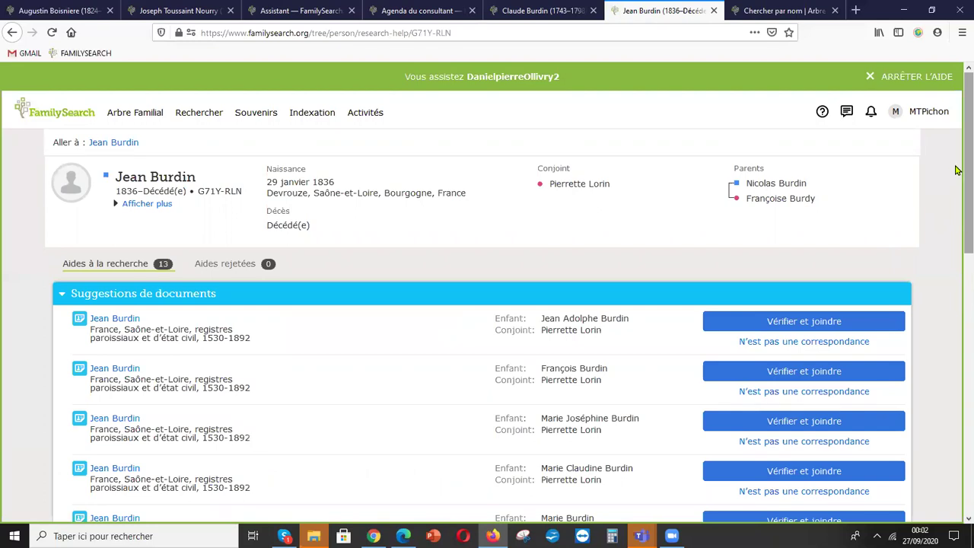
{"action": "scroll", "coordinate": [957, 145], "scroll_direction": "down", "scroll_amount": 2}
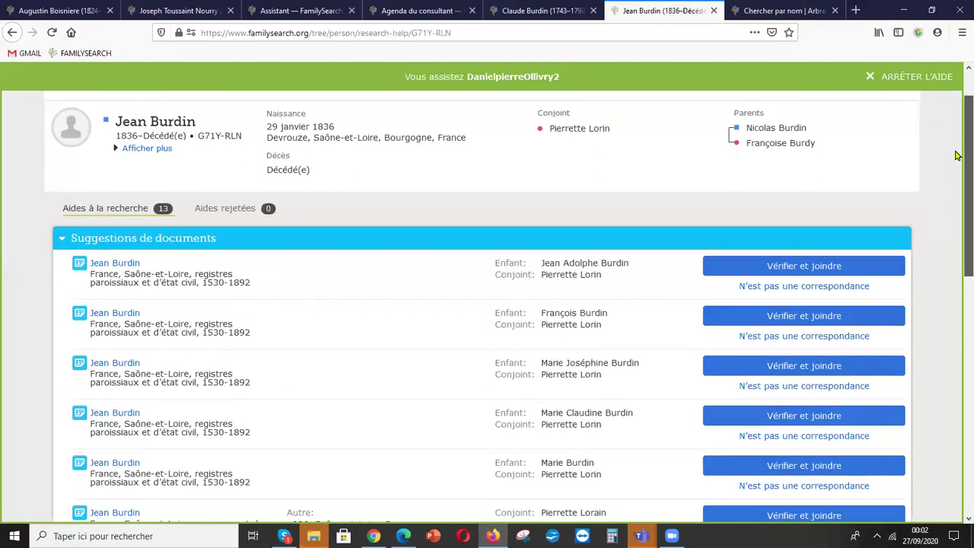
{"action": "scroll", "coordinate": [958, 156], "scroll_direction": "down", "scroll_amount": 1}
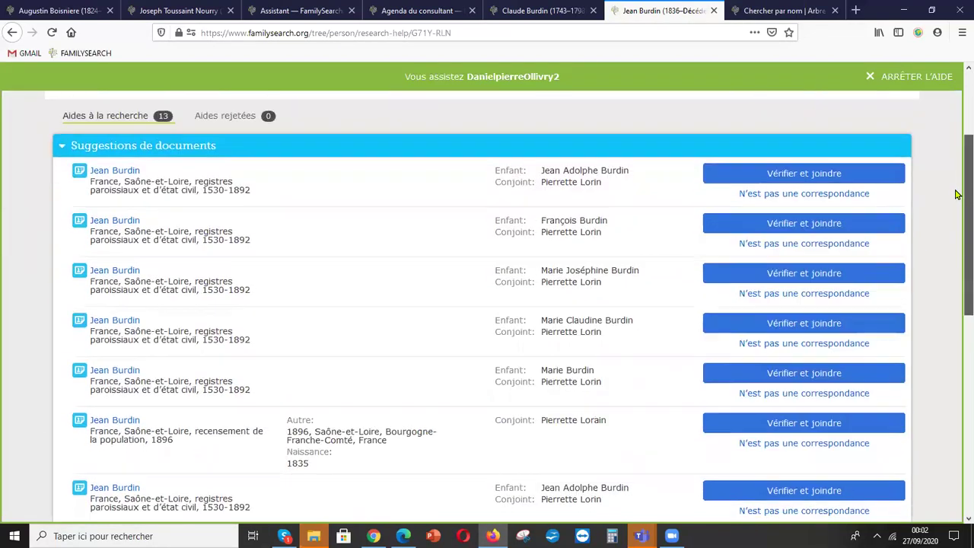
{"action": "scroll", "coordinate": [957, 144], "scroll_direction": "up", "scroll_amount": 1}
{"action": "scroll", "coordinate": [957, 131], "scroll_direction": "up", "scroll_amount": 1}
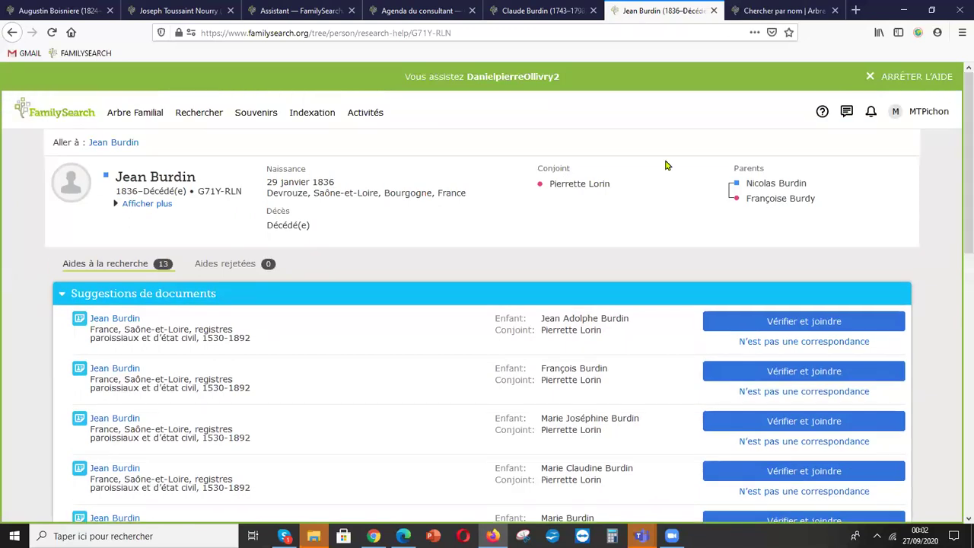
Return to the ancestor's Détails page and examine his Membres de la famille section and Aide à la recherche.
{"action": "left_click", "coordinate": [126, 147]}
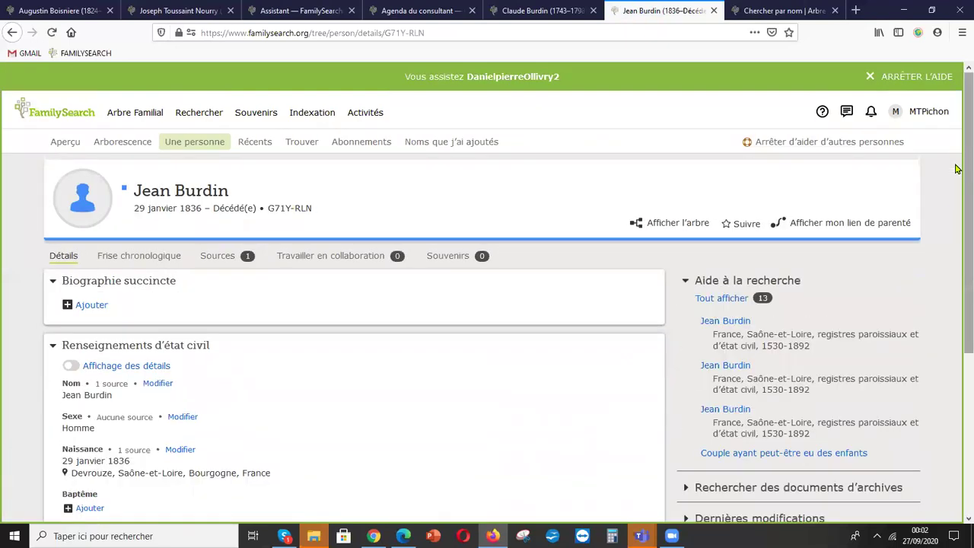
{"action": "scroll", "coordinate": [958, 167], "scroll_direction": "down", "scroll_amount": 6}
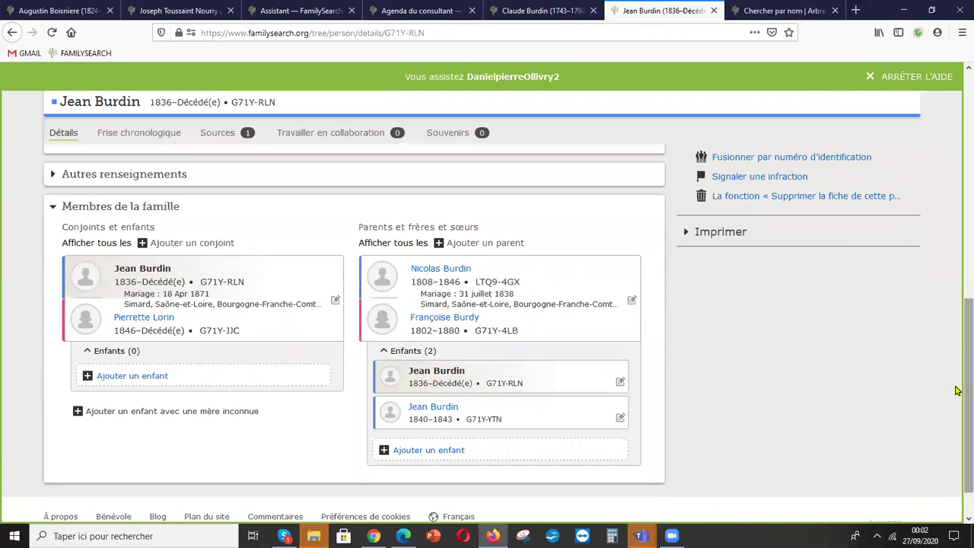
{"action": "scroll", "coordinate": [957, 382], "scroll_direction": "up", "scroll_amount": 5}
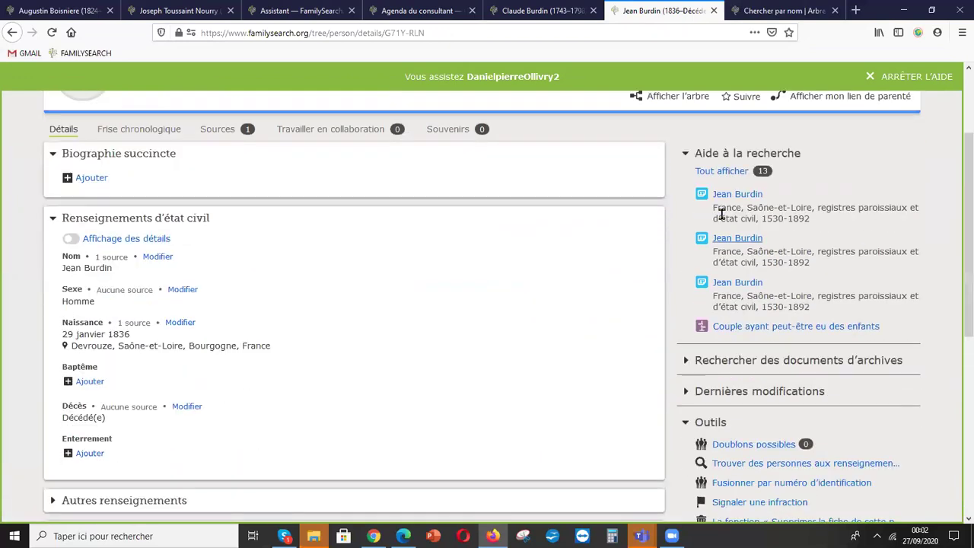
Open the first suggestion in Aide à la recherche, read the son's birth record details and start verifying it for attachment.
{"action": "left_click", "coordinate": [728, 198]}
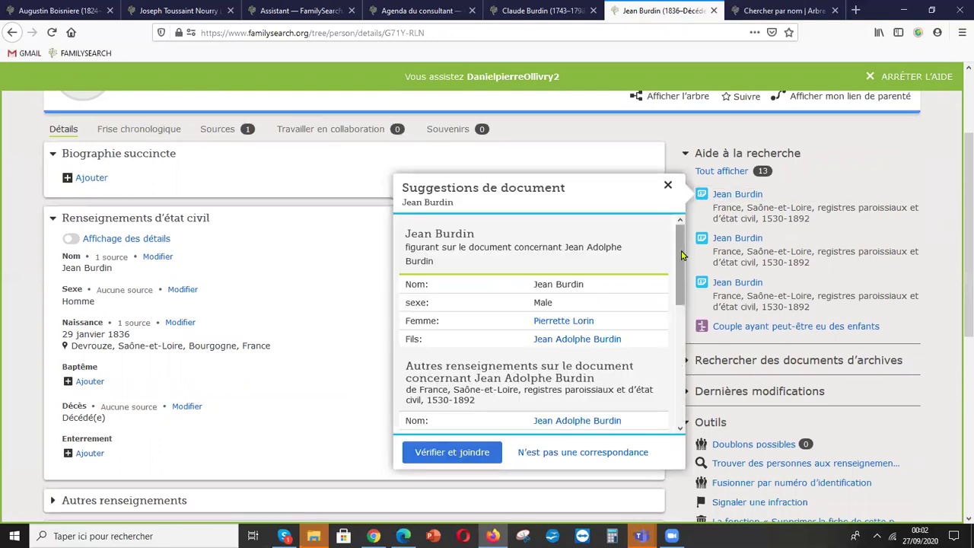
{"action": "left_click_drag", "start_coordinate": [679, 247], "coordinate": [680, 269]}
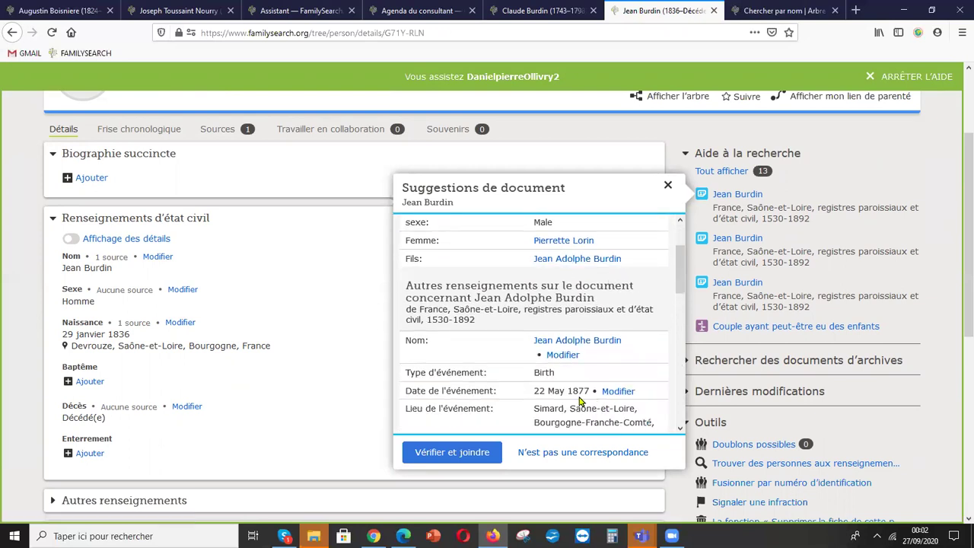
{"action": "left_click", "coordinate": [462, 456]}
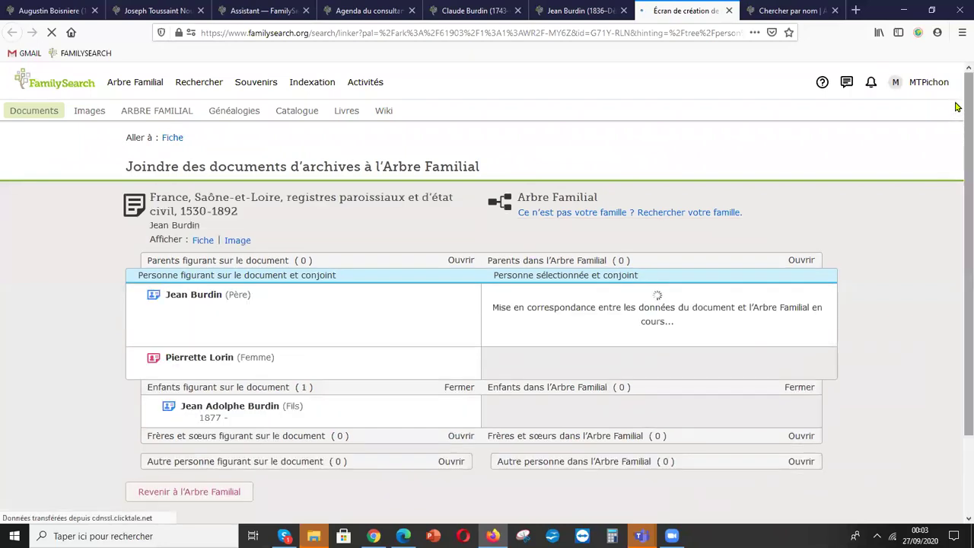
Attach the son's birth record to the ancestor as father and to his wife, keeping the Nom and Sexe event tags.
{"action": "left_click_drag", "start_coordinate": [956, 103], "coordinate": [958, 148]}
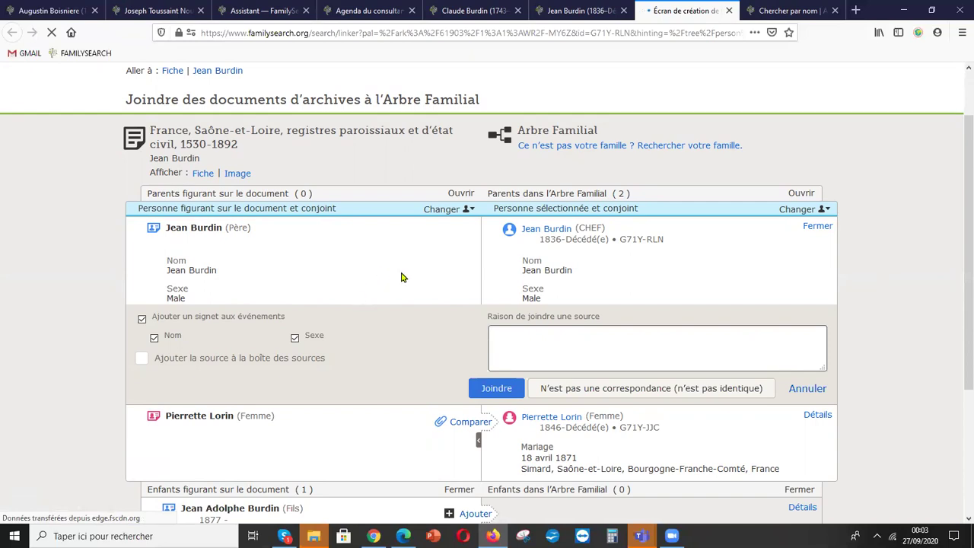
{"action": "left_click", "coordinate": [496, 389]}
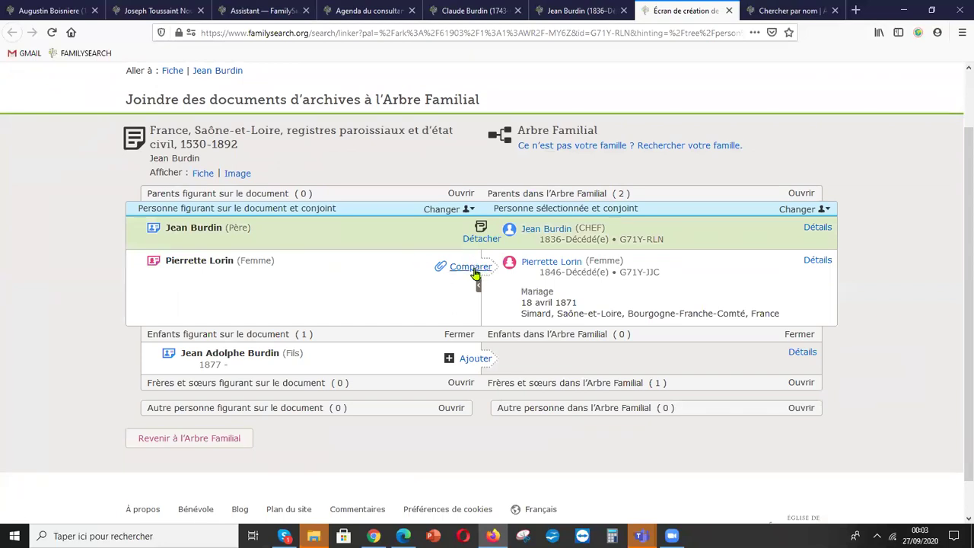
{"action": "left_click", "coordinate": [471, 267]}
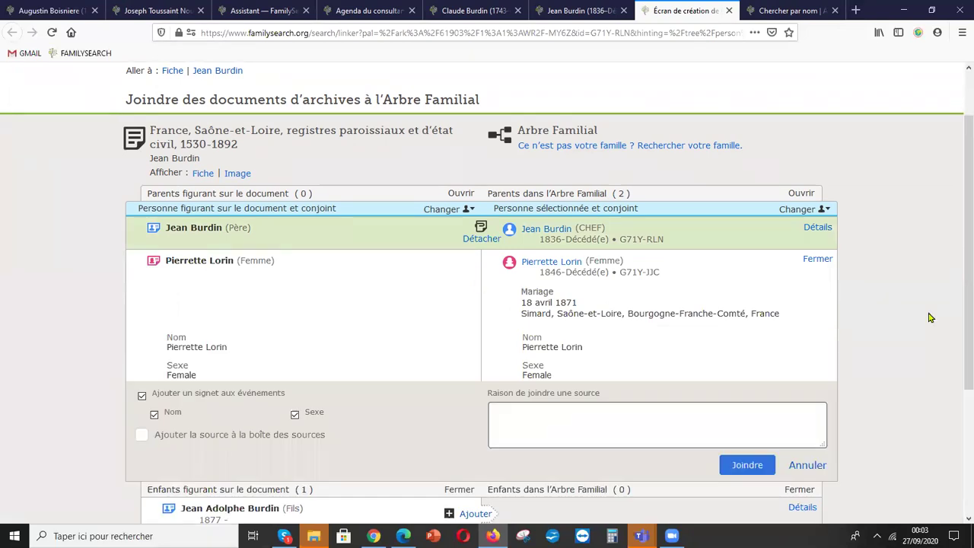
{"action": "left_click", "coordinate": [747, 465]}
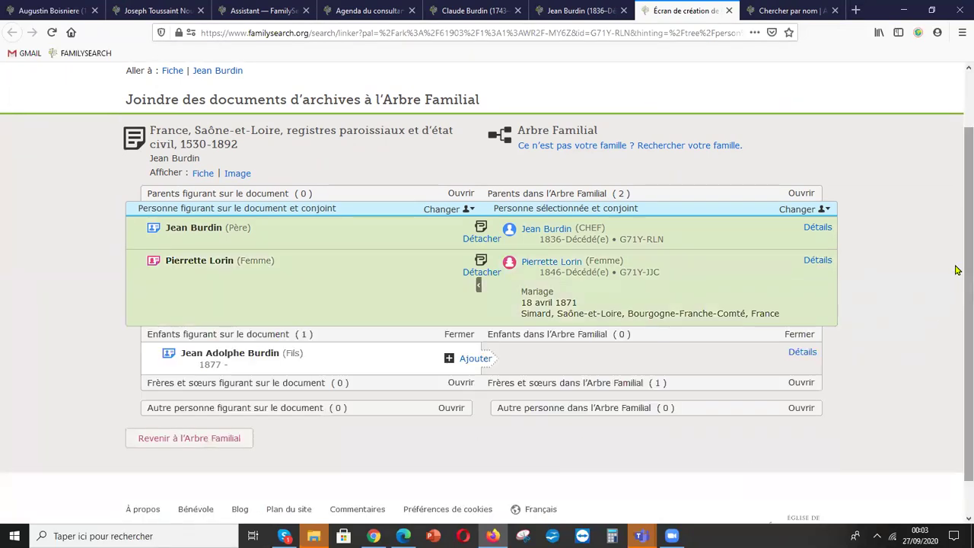
Add the son from the record to the family tree as a new person, choosing the standardized French birth date.
{"action": "scroll", "coordinate": [958, 262], "scroll_direction": "down", "scroll_amount": 1}
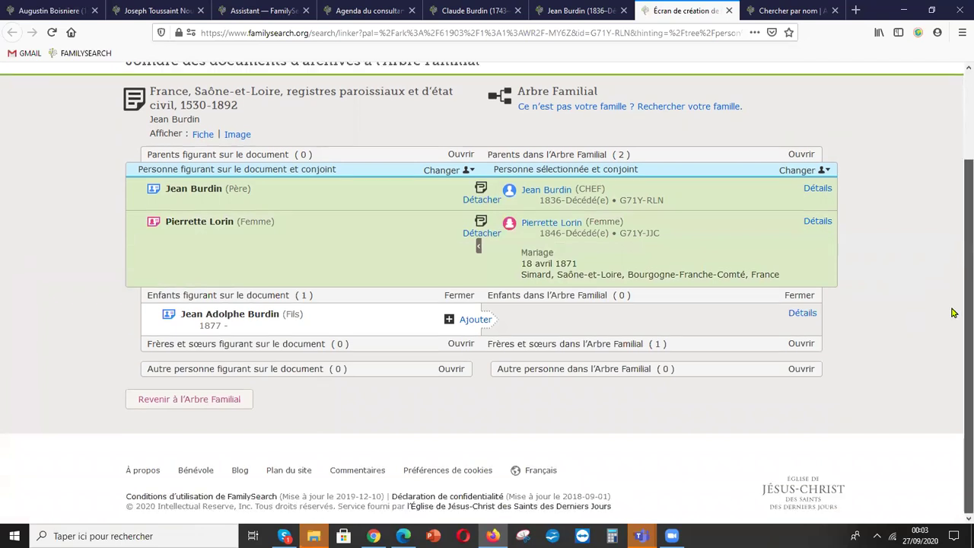
{"action": "left_click", "coordinate": [473, 322]}
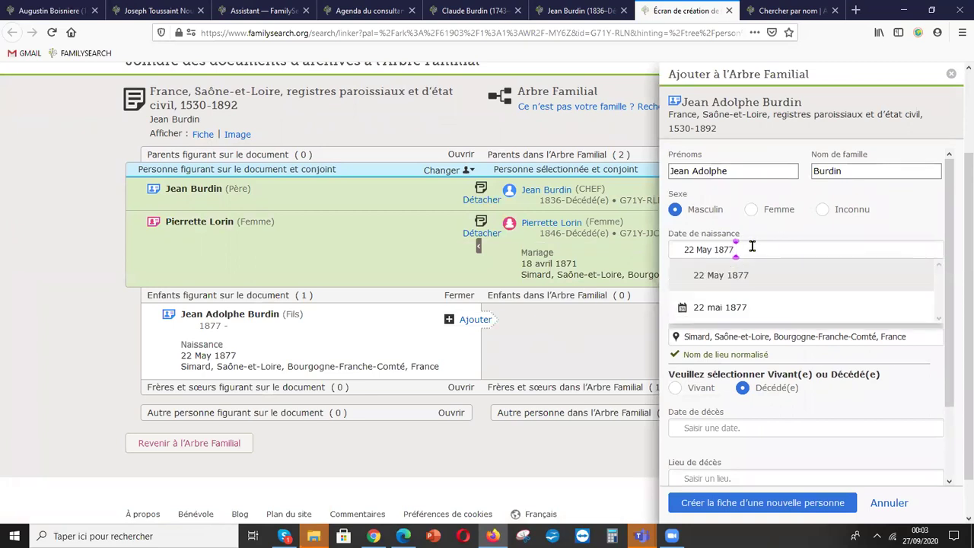
{"action": "left_click", "coordinate": [724, 307]}
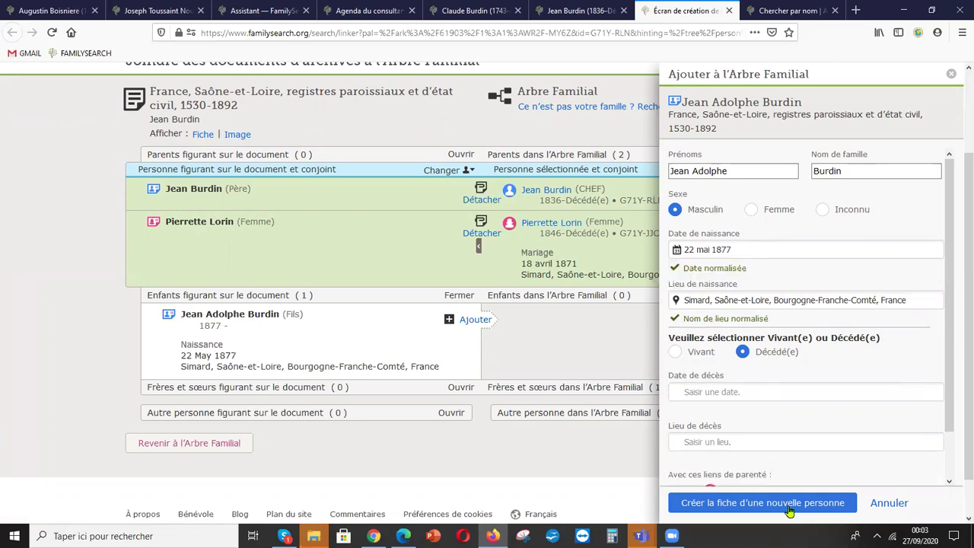
{"action": "left_click", "coordinate": [754, 512]}
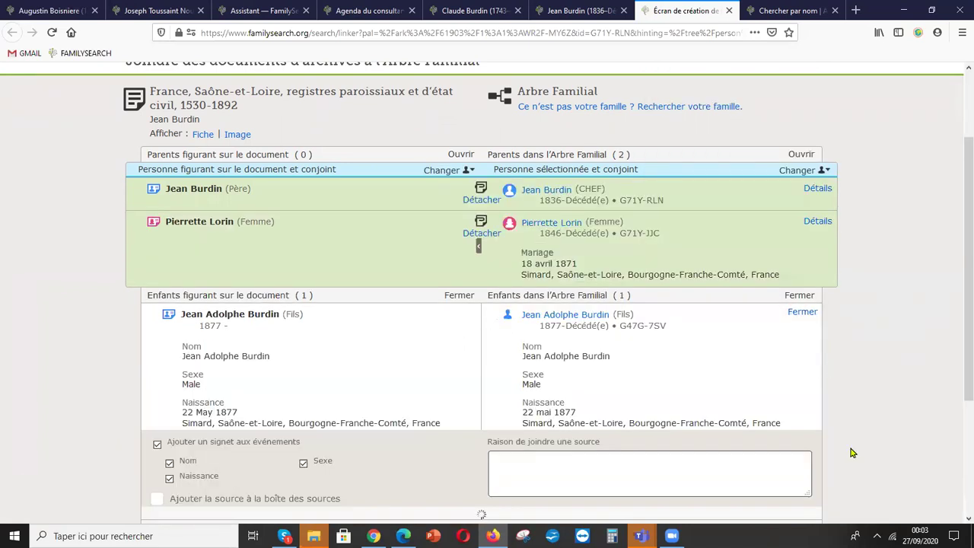
Attach the birth record to the newly added son with its event tags kept, and close the attachment page.
{"action": "left_click_drag", "start_coordinate": [967, 379], "coordinate": [968, 423]}
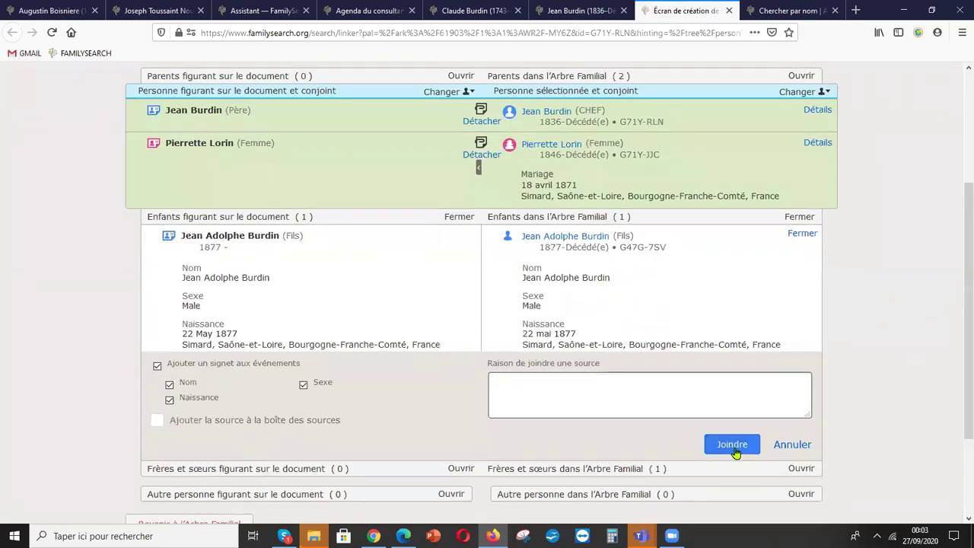
{"action": "left_click", "coordinate": [730, 446]}
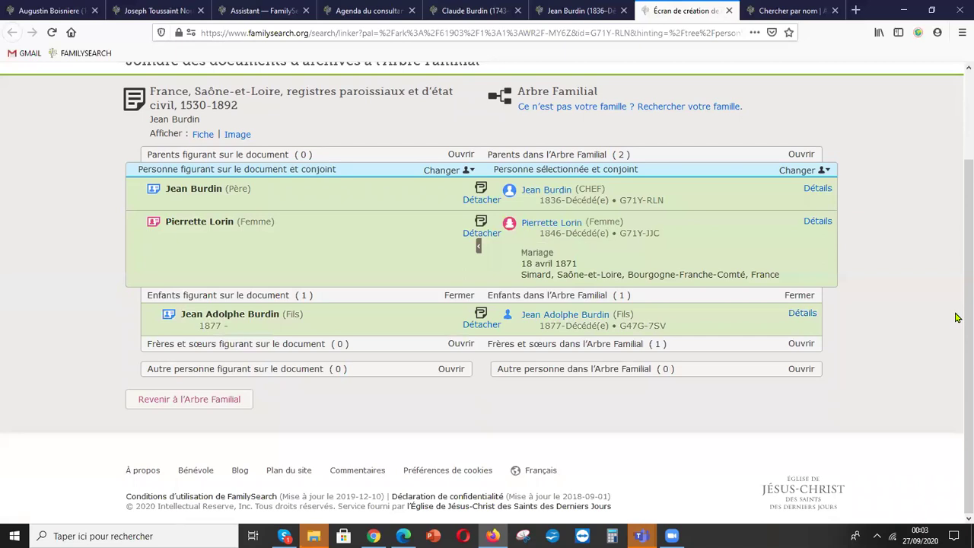
{"action": "left_click", "coordinate": [728, 11]}
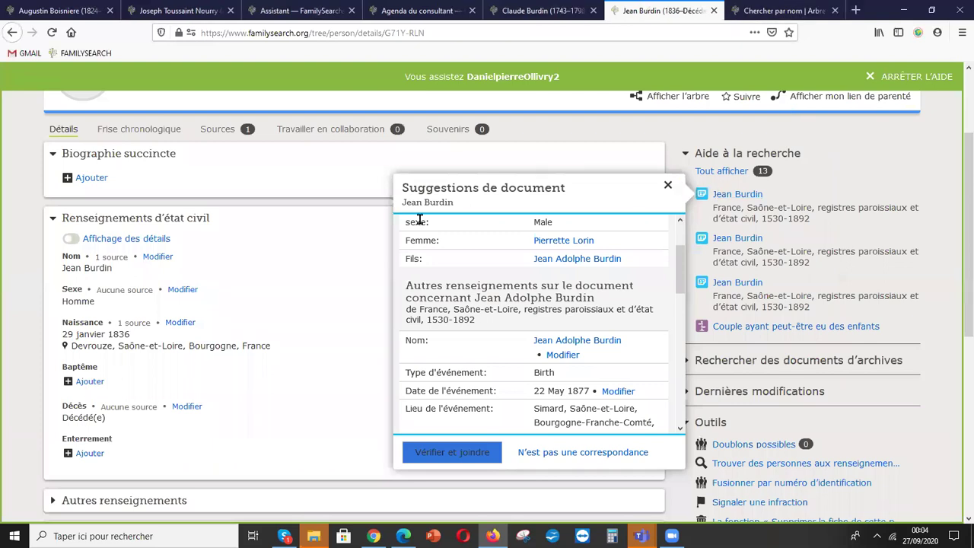
Refresh the ancestor's person page and check his sources, research helps and the children under Membres de la famille.
{"action": "left_click", "coordinate": [51, 33]}
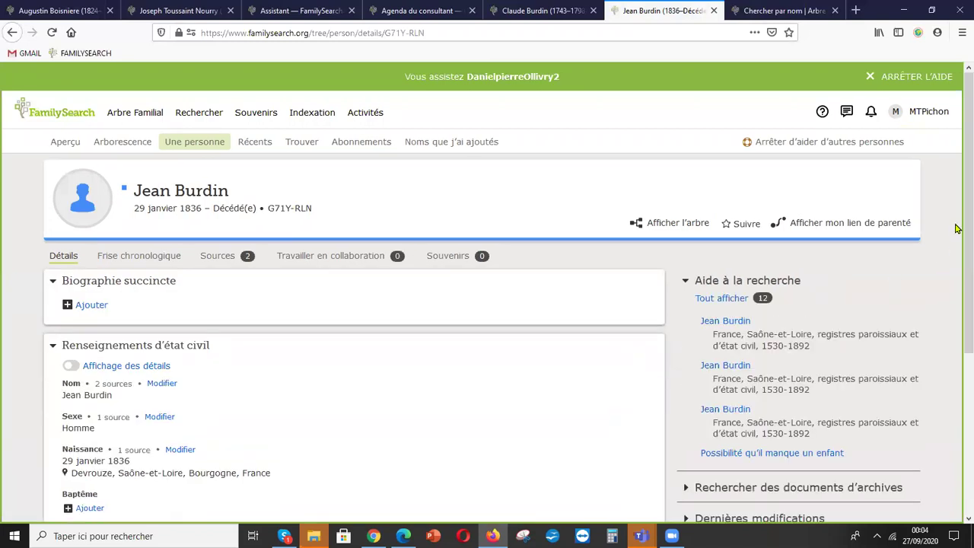
{"action": "scroll", "coordinate": [958, 228], "scroll_direction": "down", "scroll_amount": 2}
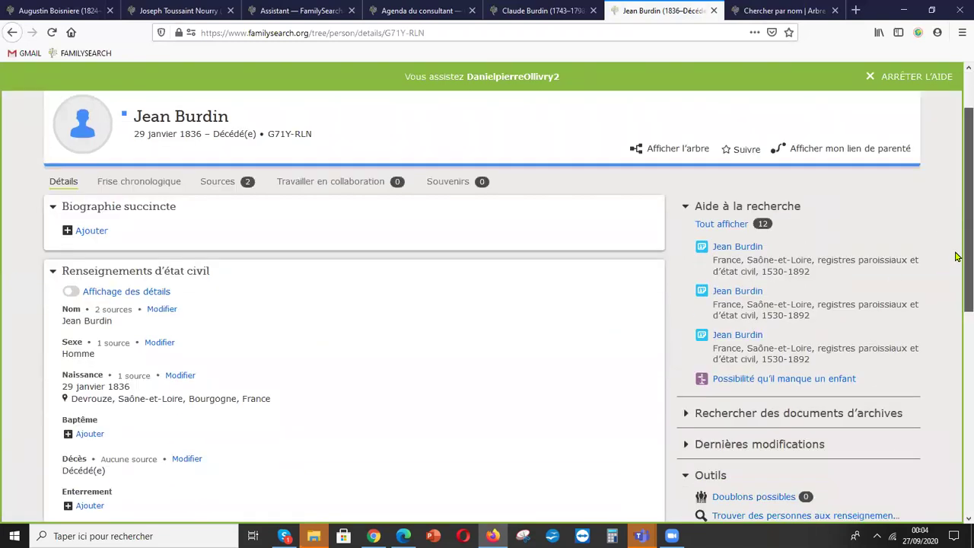
{"action": "scroll", "coordinate": [958, 274], "scroll_direction": "down", "scroll_amount": 5}
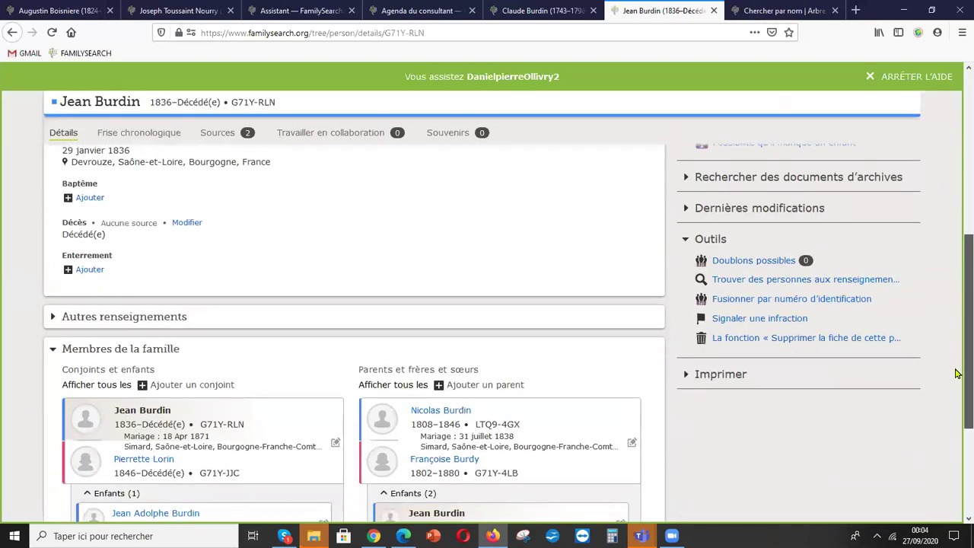